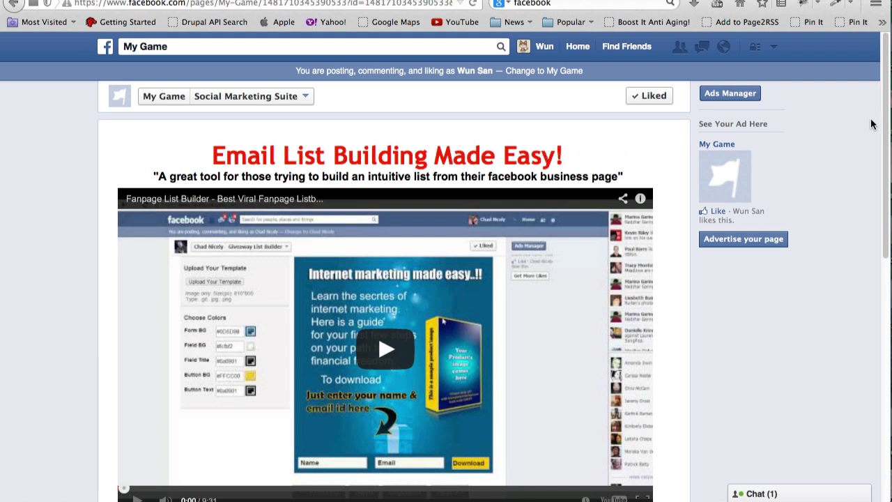
Scroll through the My Game page's 'Email List Building Made Easy!' tab, briefly selecting the page ID.
scroll(884, 122, "down", 1)
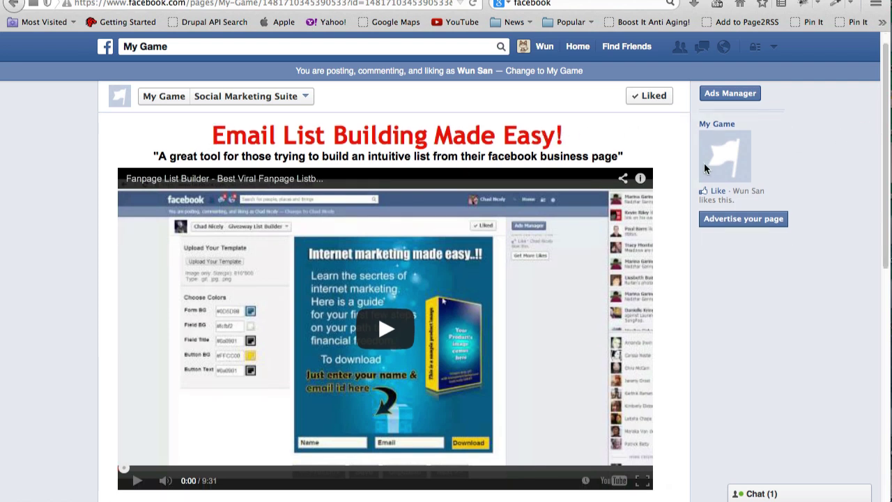
left_click_drag(887, 176, 885, 326)
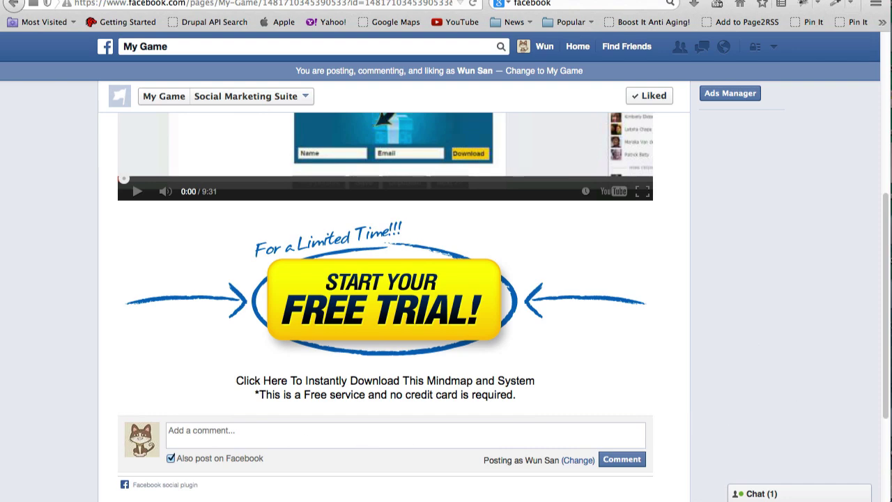
left_click_drag(886, 394, 889, 213)
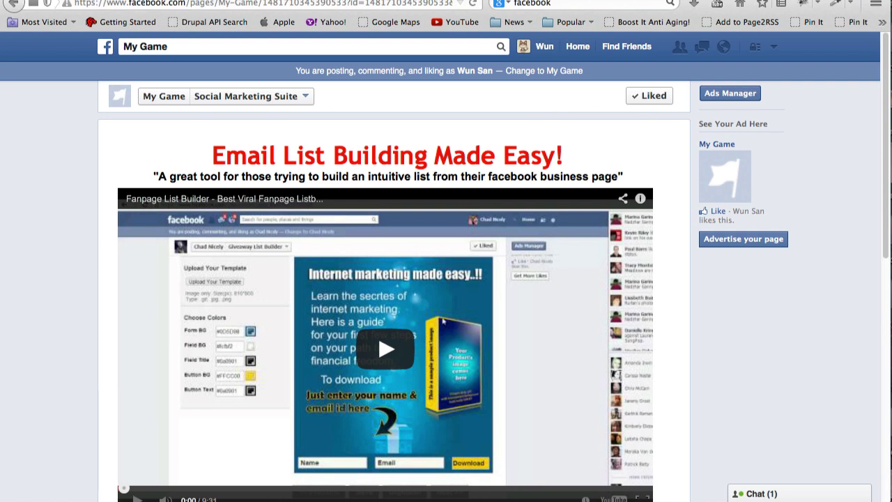
double_click(308, 3)
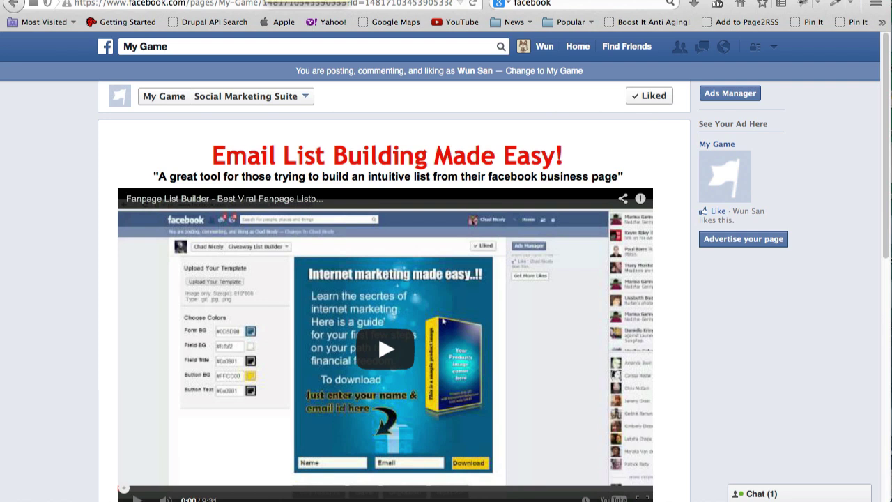
left_click(419, 126)
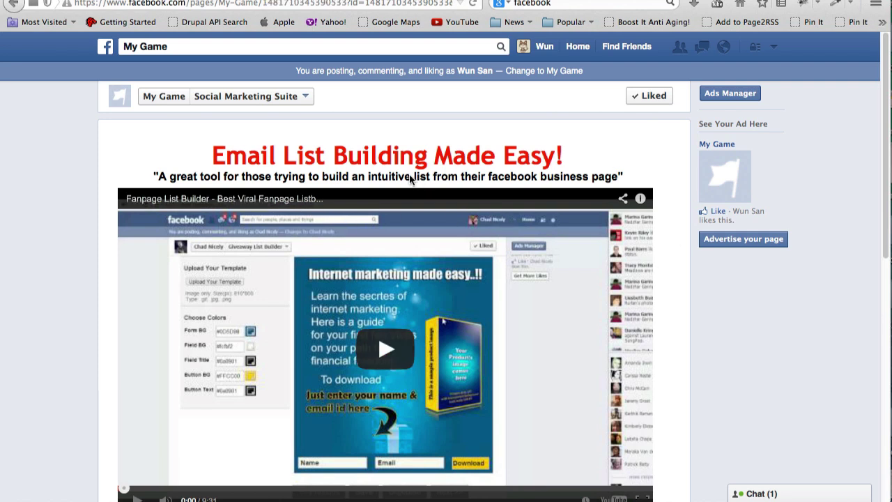
Edit my first campaign from the dashboard and drag Product [Image] above Product [Video].
left_click(279, 1)
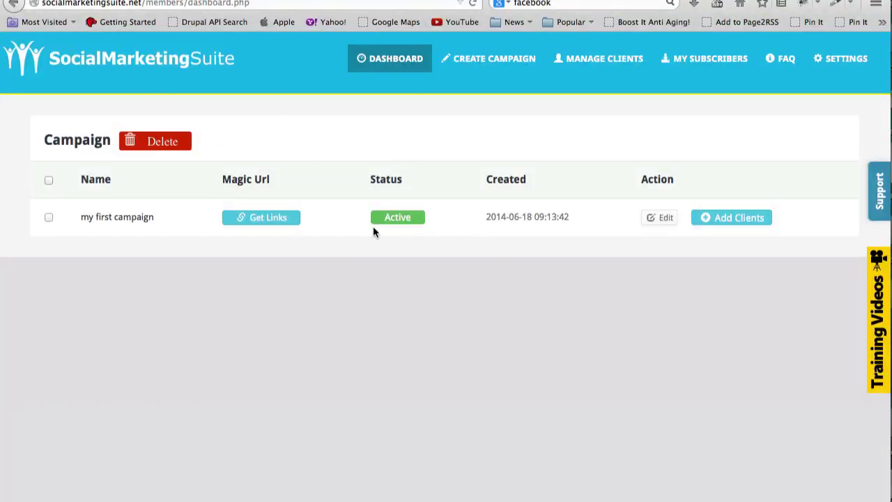
left_click(658, 217)
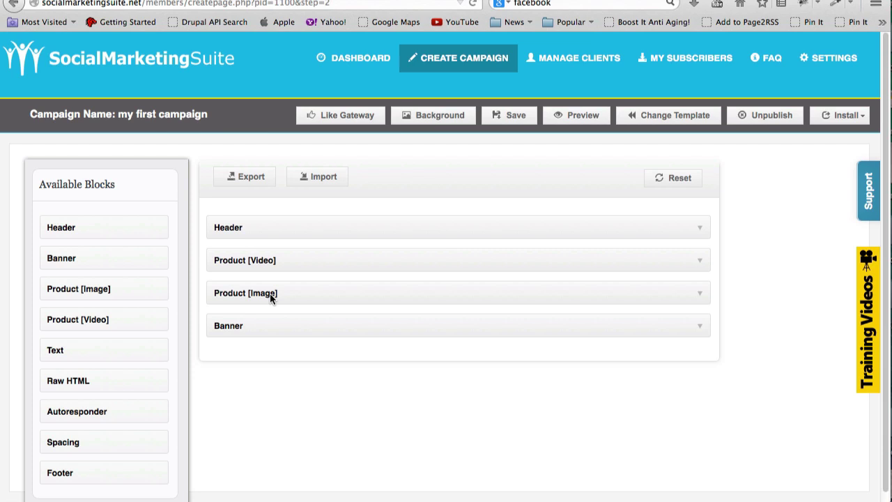
left_click_drag(269, 294, 272, 257)
Save the reordered campaign, reload the My Game fan page and confirm the image precedes the video.
left_click(515, 115)
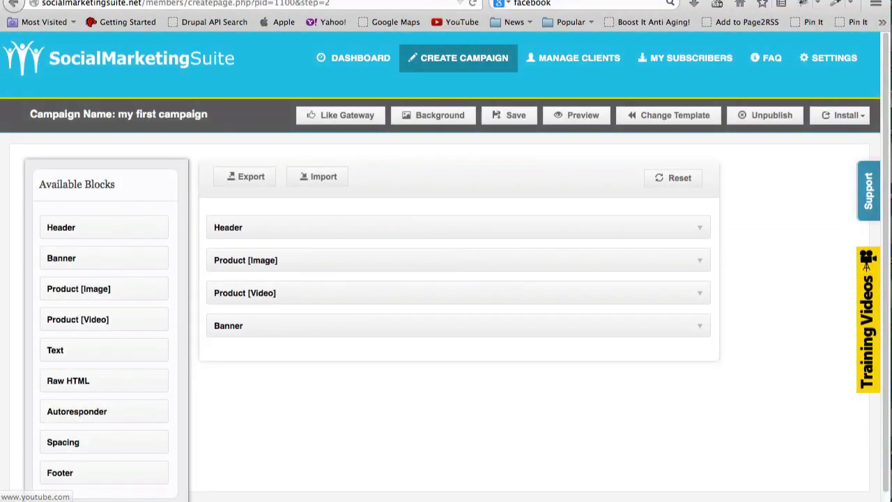
left_click(446, 1)
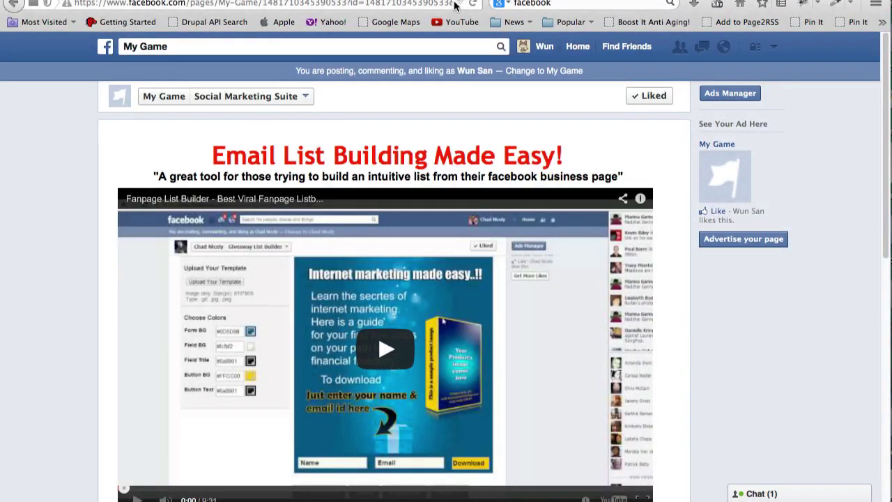
left_click(474, 4)
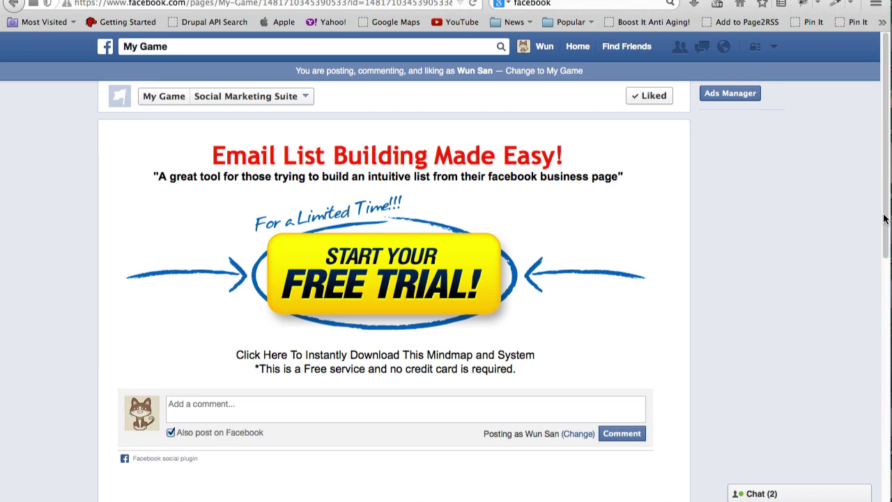
scroll(888, 225, "down", 3)
scroll(884, 343, "down", 3)
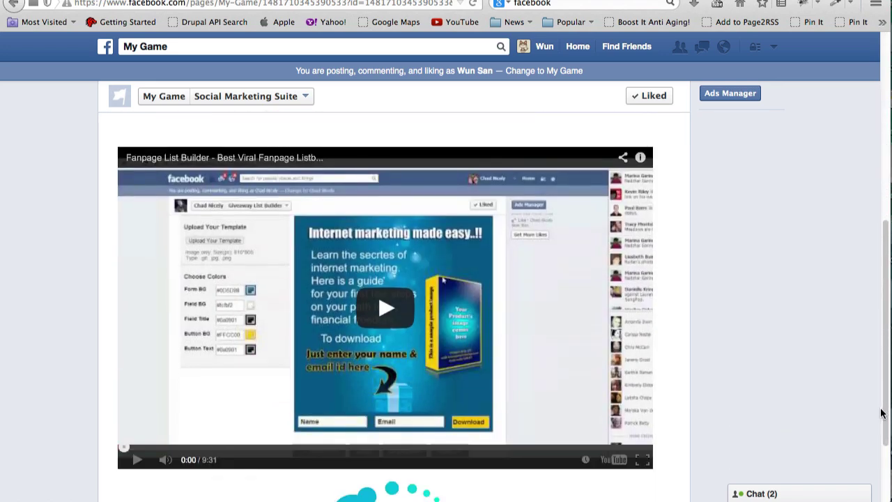
left_click_drag(889, 341, 878, 132)
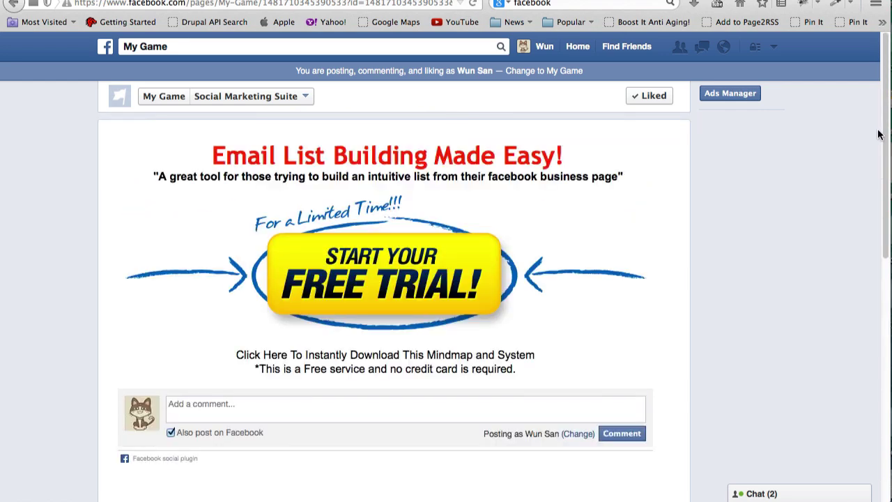
scroll(858, 271, "down", 3)
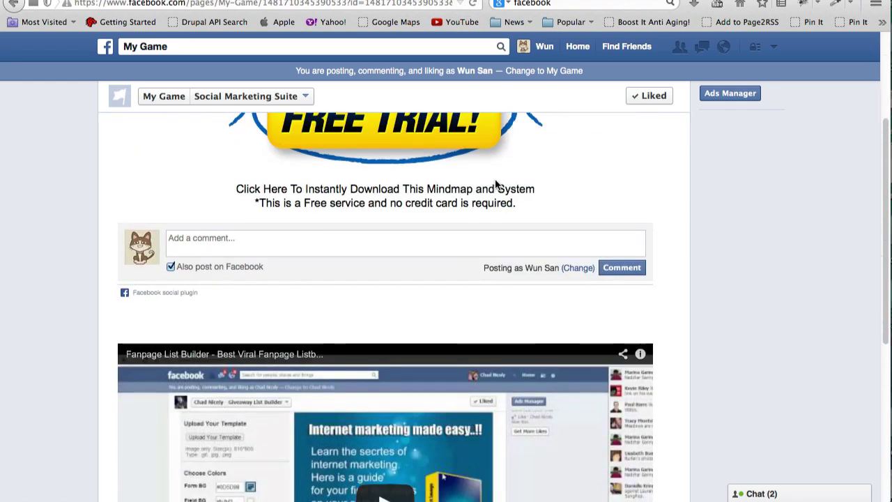
Drag the Product [Video] block back above Product [Image] in the campaign builder.
left_click_drag(267, 4, 359, 4)
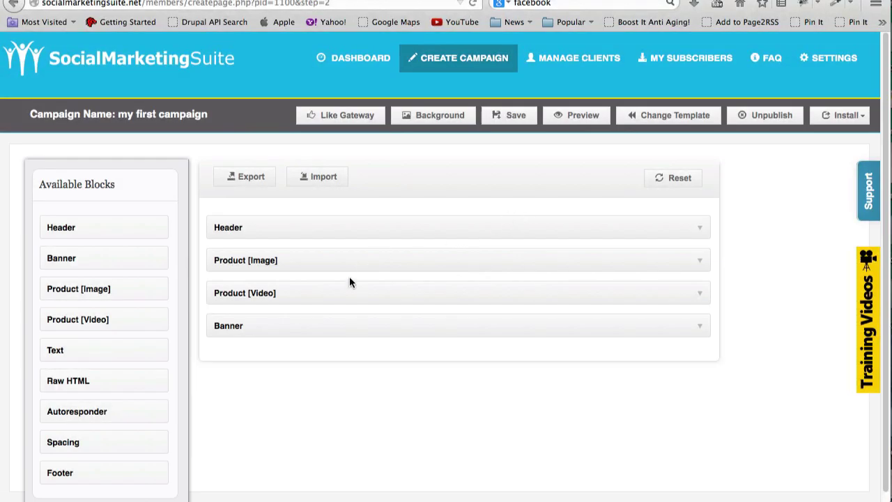
left_click_drag(344, 293, 480, 263)
left_click(578, 116)
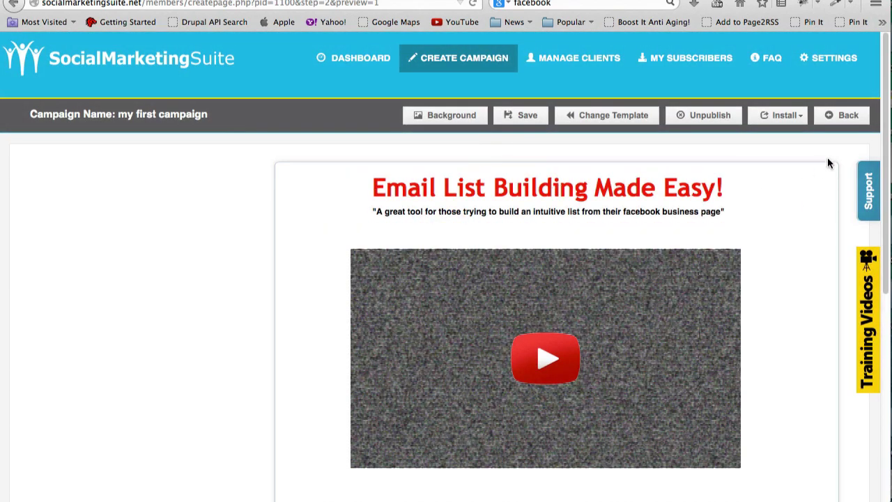
scroll(883, 131, "down", 4)
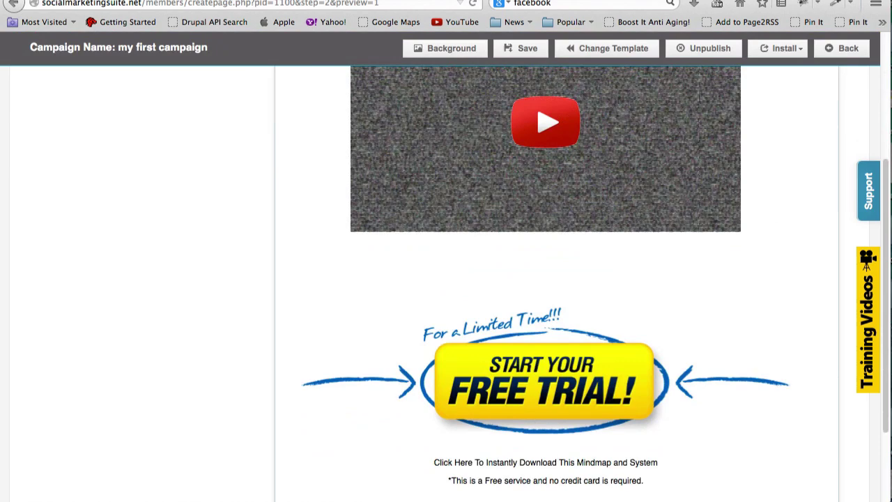
scroll(790, 162, "up", 4)
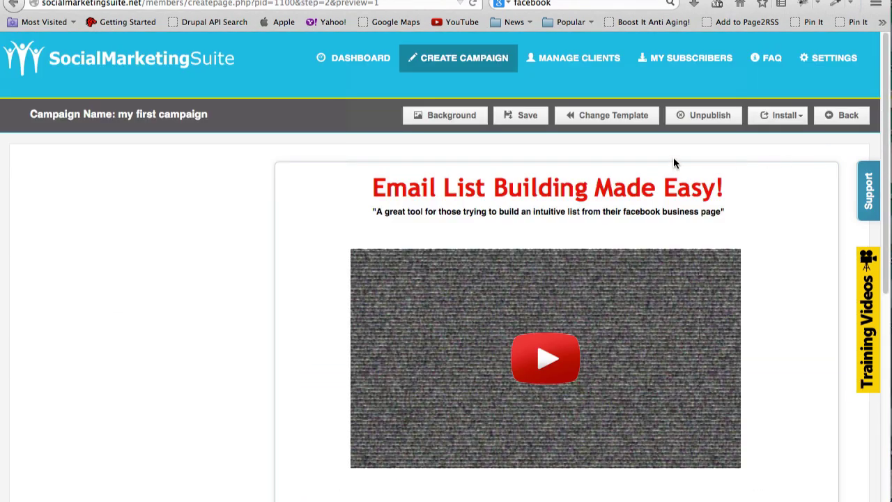
left_click(844, 114)
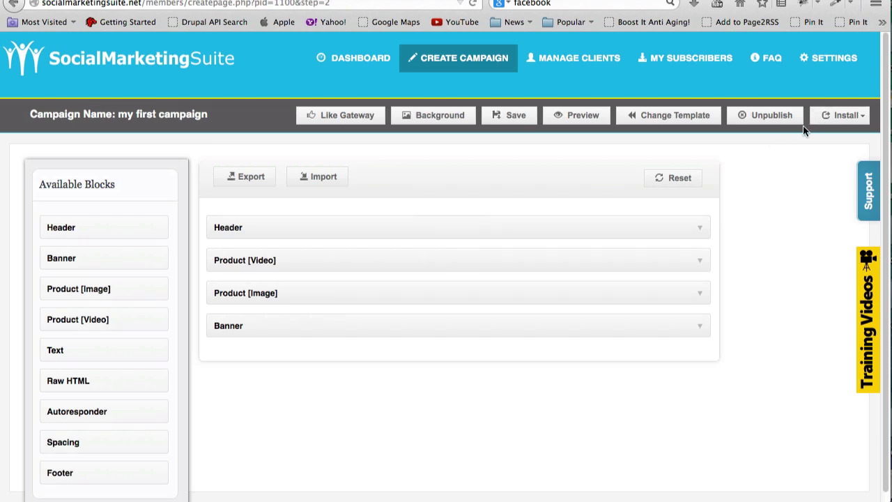
Choose Change Template and browse through the Basic Templates grid.
left_click(681, 114)
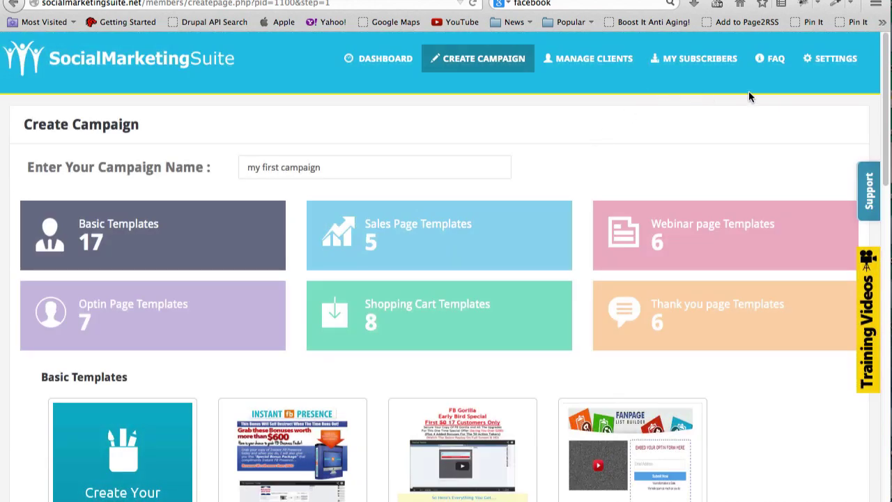
scroll(886, 112, "down", 3)
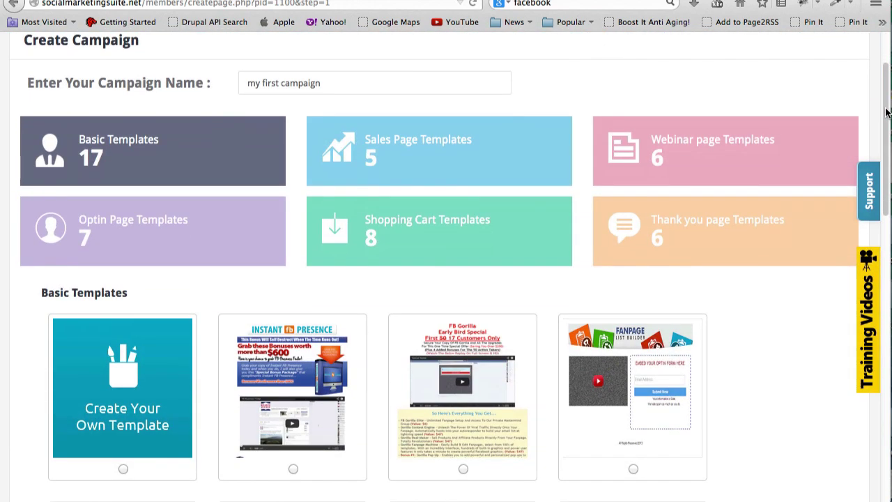
left_click_drag(887, 112, 887, 258)
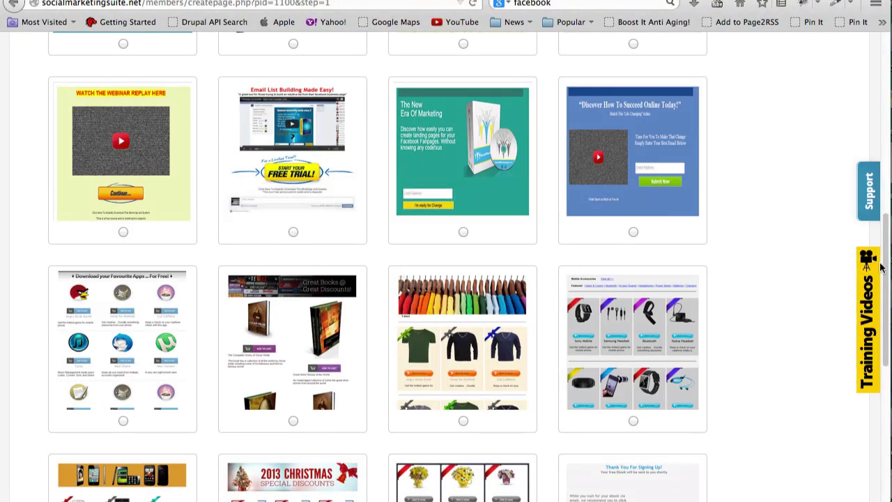
left_click_drag(881, 267, 877, 83)
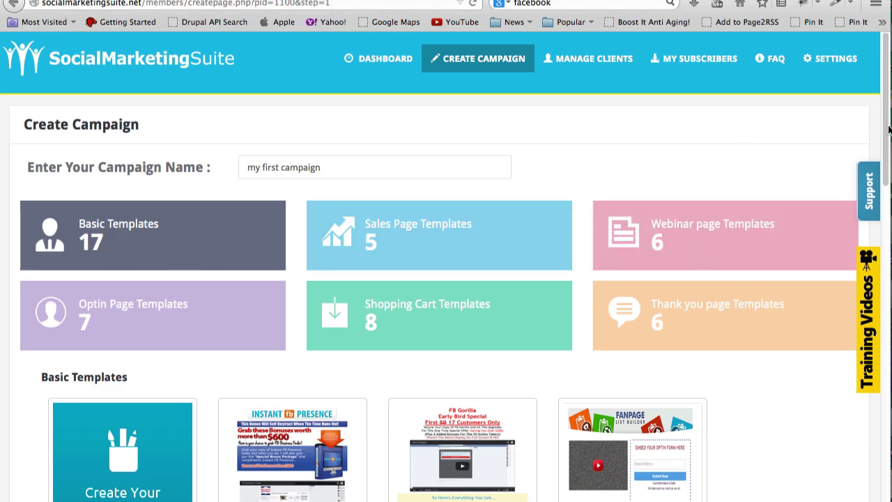
left_click_drag(888, 132, 880, 251)
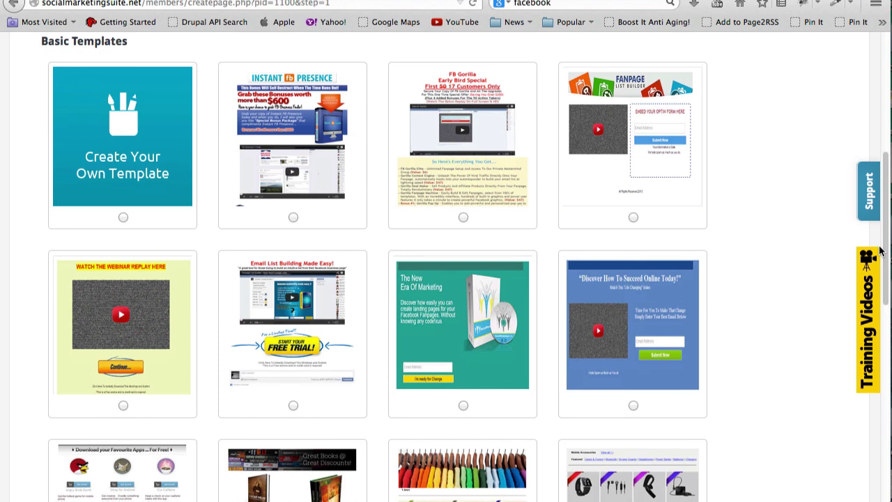
left_click_drag(879, 251, 879, 233)
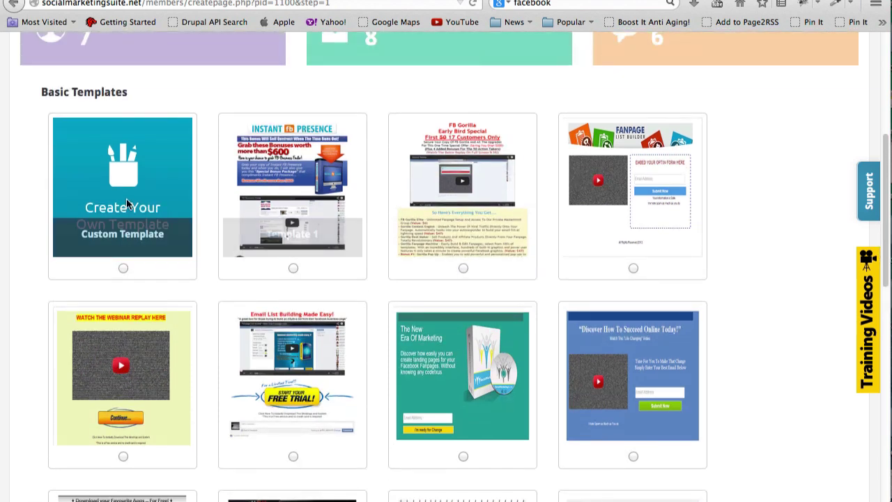
left_click_drag(884, 174, 884, 264)
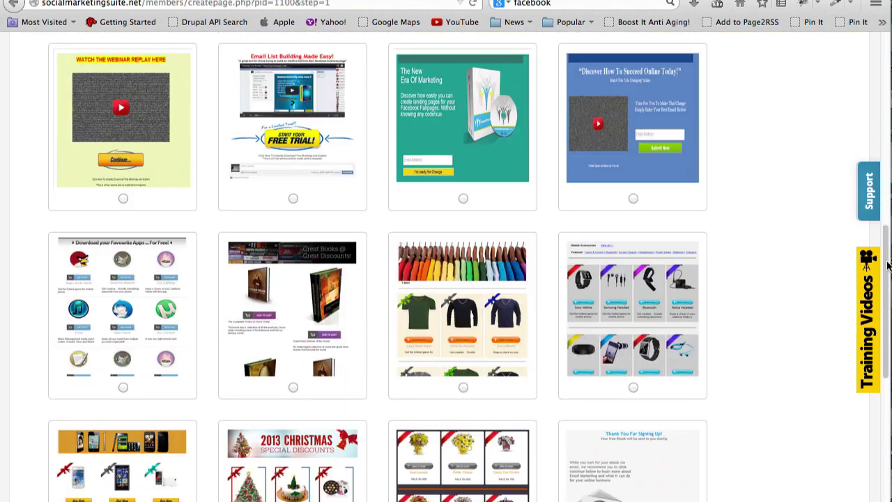
Preview Template 10, the T-shirt store layout, then close the preview.
left_click(496, 275)
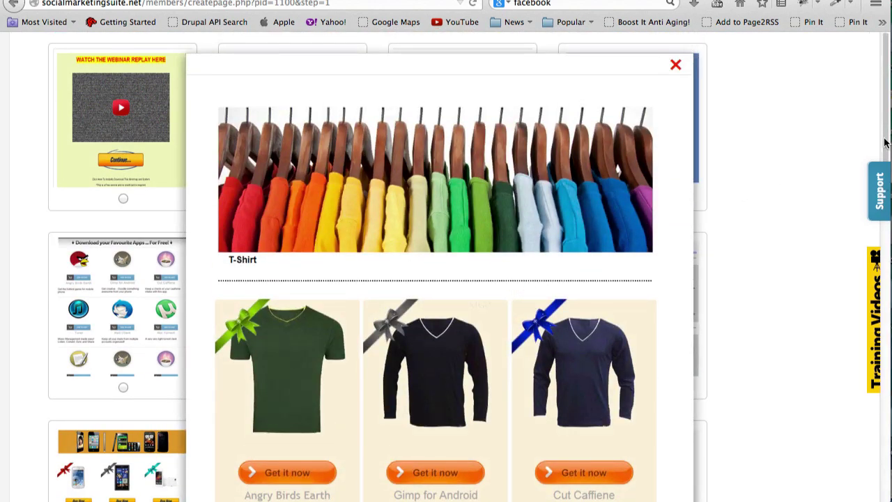
left_click_drag(883, 196, 851, 95)
left_click(676, 66)
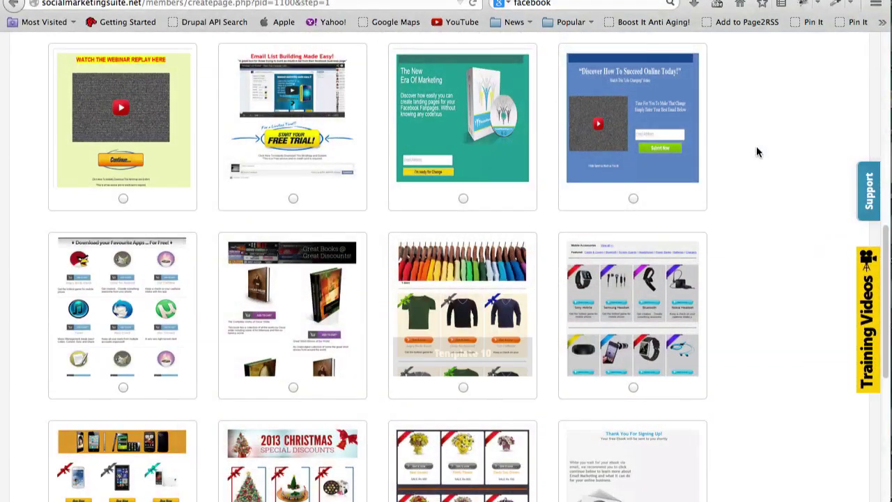
scroll(446, 264, "down", 5)
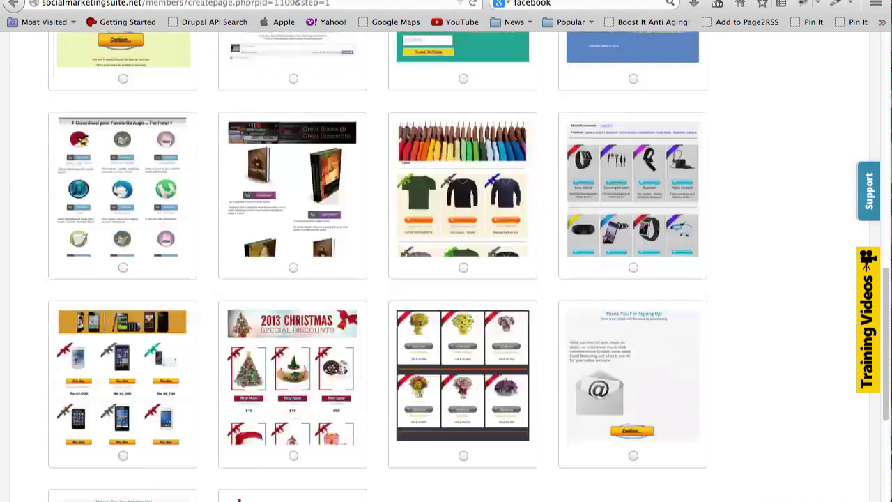
scroll(314, 282, "up", 1)
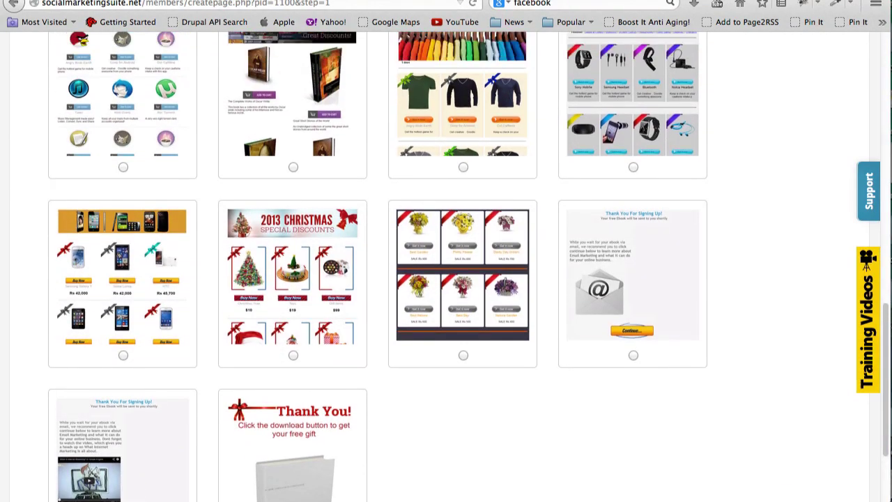
Preview Template 13, the Christmas discounts layout, close it and return to the category tiles.
left_click(313, 283)
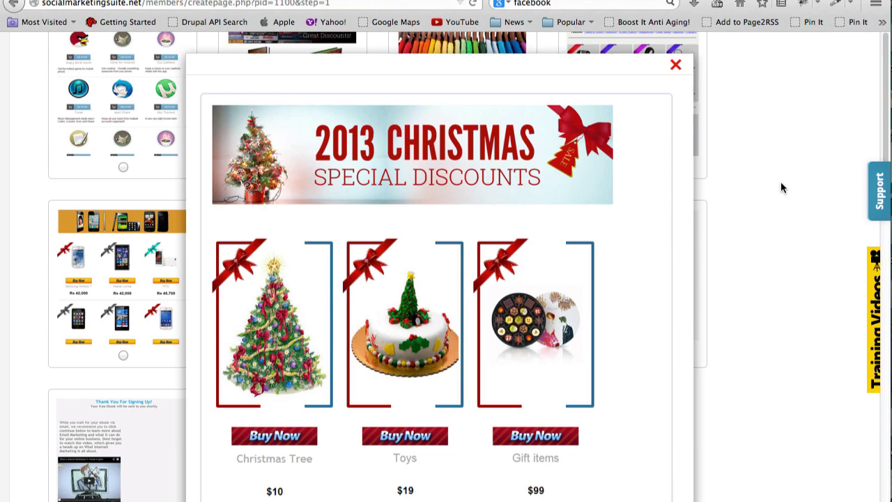
scroll(877, 279, "down", 10)
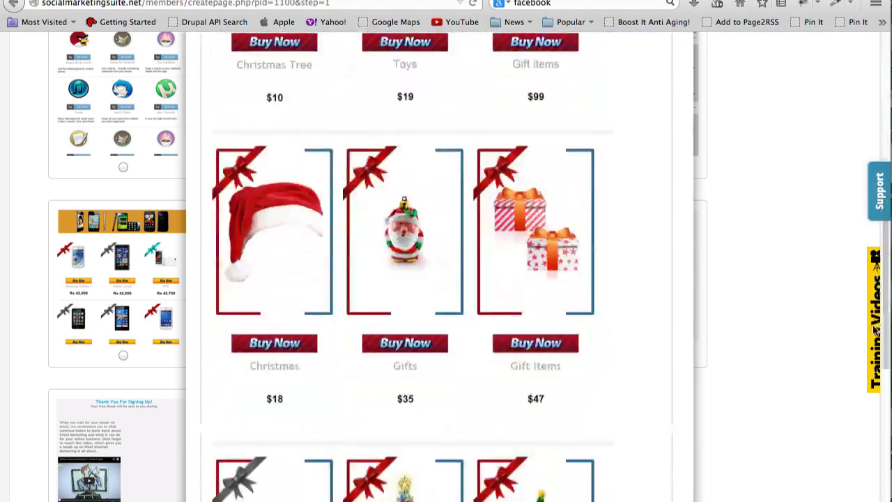
scroll(875, 373, "up", 10)
left_click(675, 64)
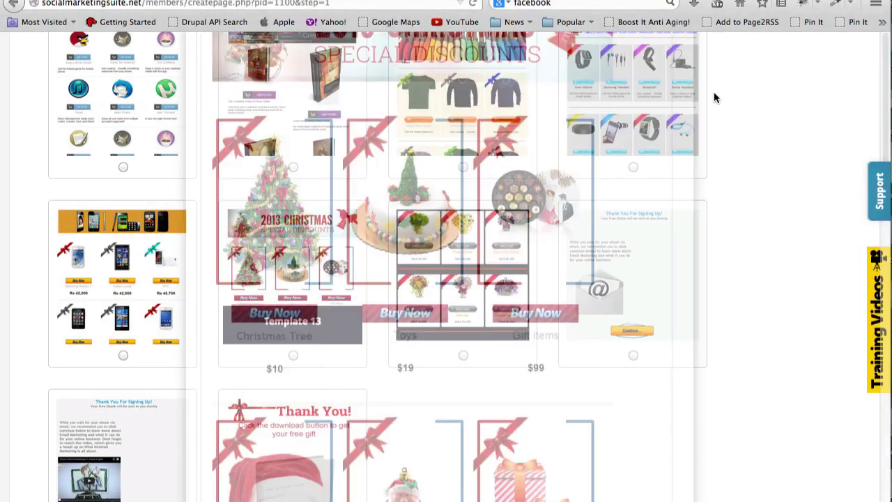
scroll(880, 209, "up", 15)
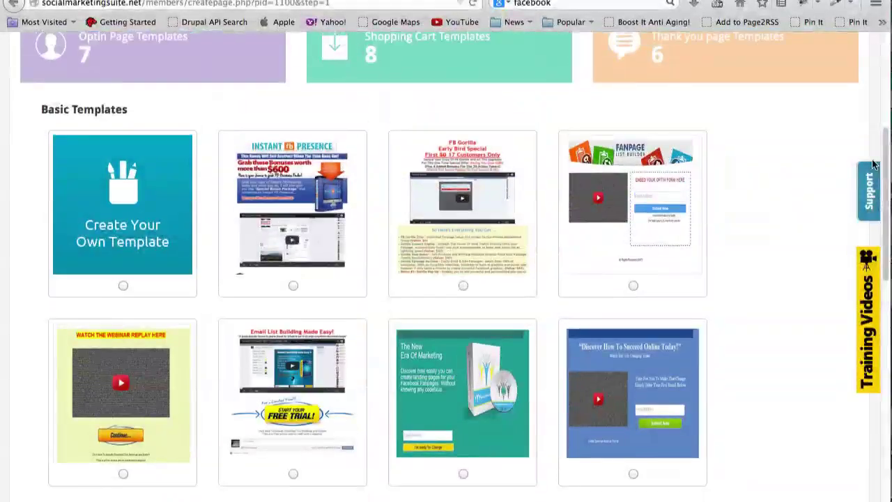
scroll(876, 134, "up", 3)
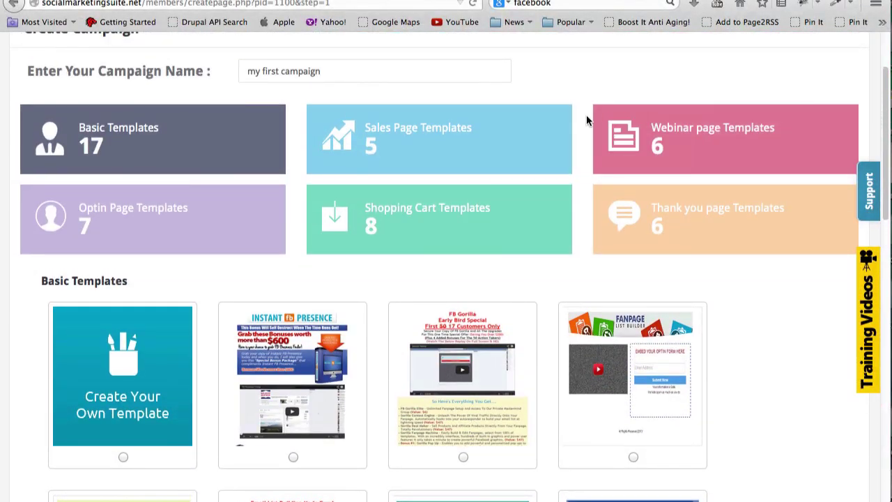
Browse the Sales Page templates and preview the Broncos hoodie template.
left_click(400, 163)
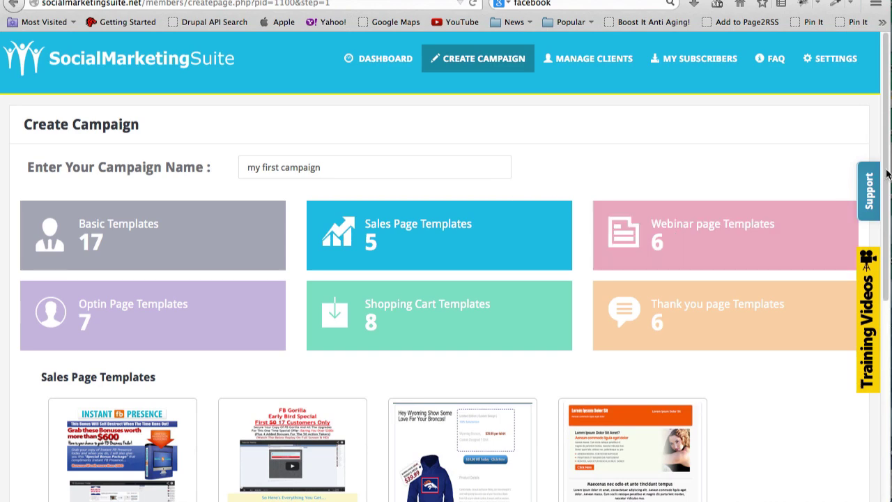
scroll(883, 264, "down", 5)
scroll(886, 279, "down", 1)
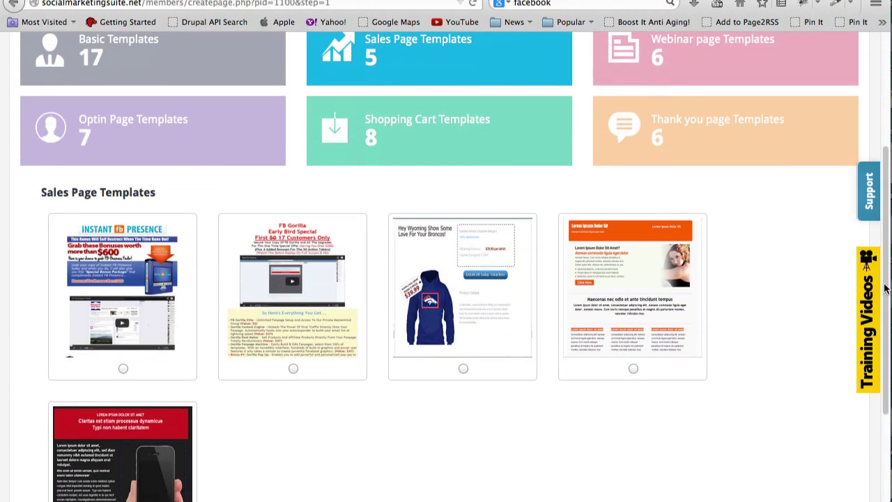
scroll(886, 289, "down", 2)
scroll(884, 272, "up", 4)
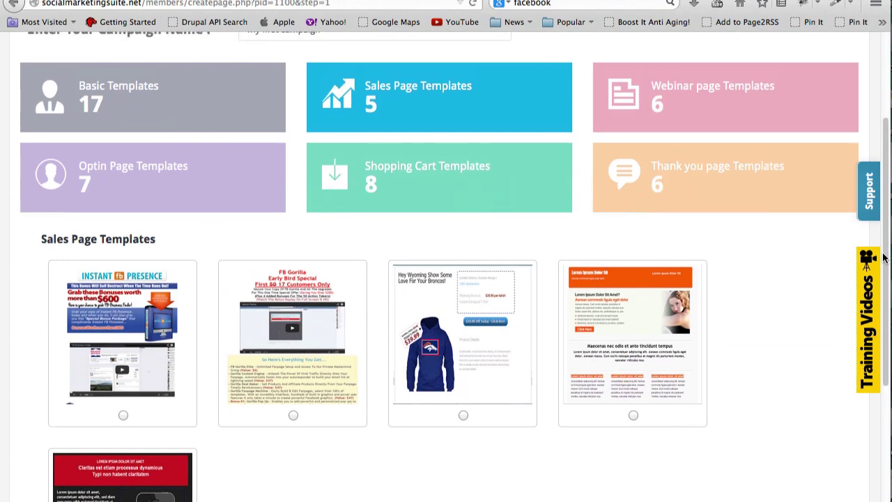
left_click(506, 348)
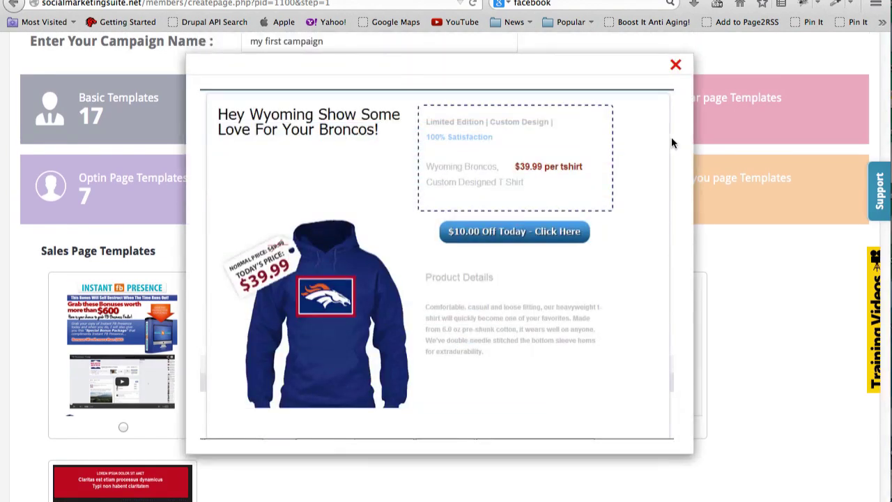
left_click(676, 67)
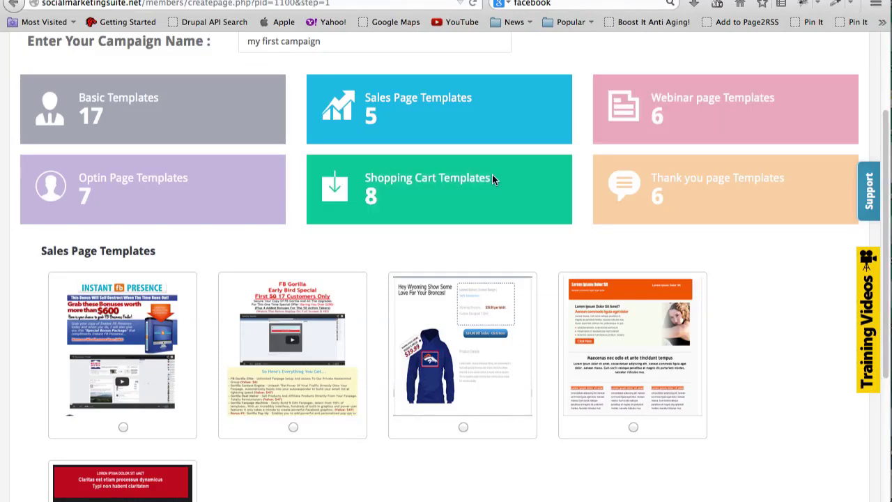
Browse the Shopping Cart templates and preview the free apps template.
left_click(497, 171)
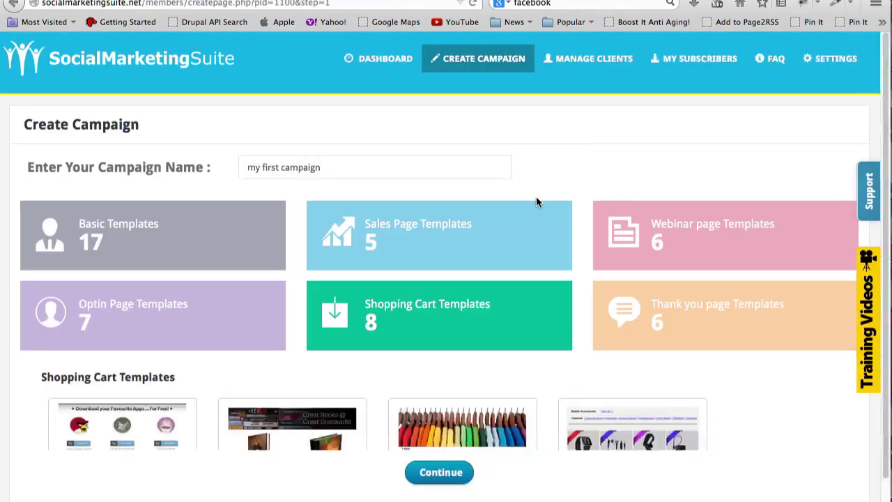
scroll(880, 307, "down", 5)
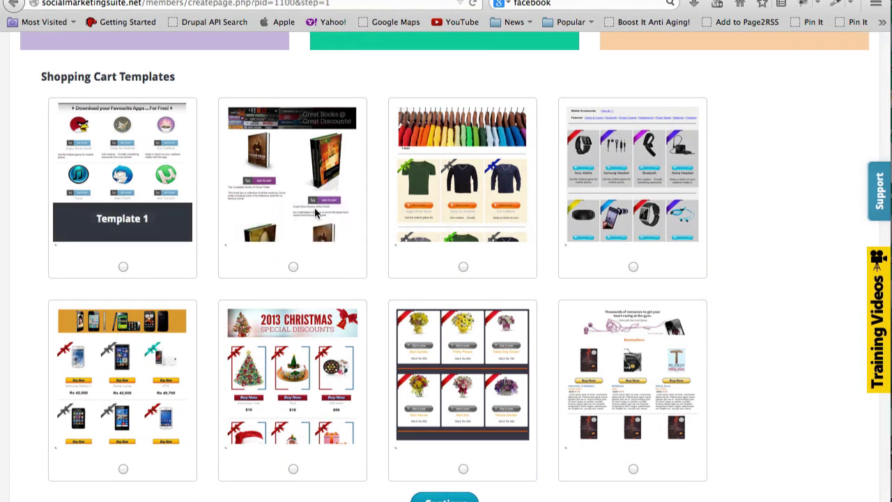
left_click(122, 218)
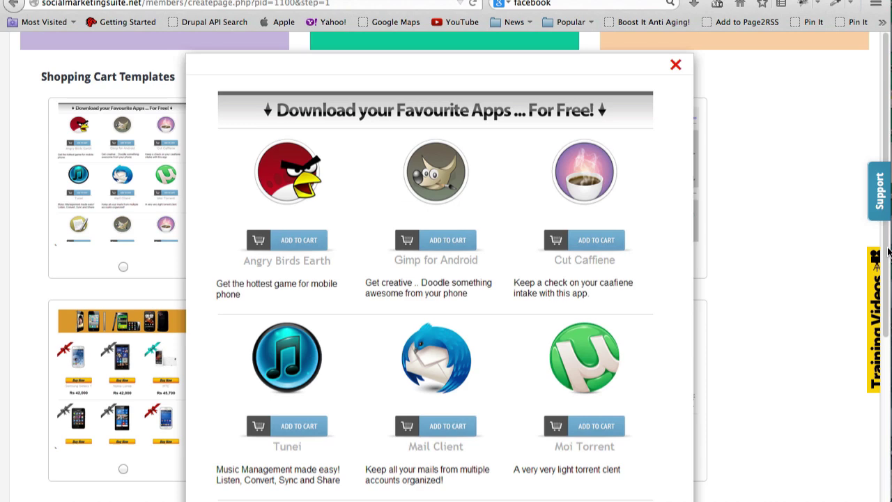
left_click_drag(888, 243, 887, 340)
scroll(887, 340, "up", 5)
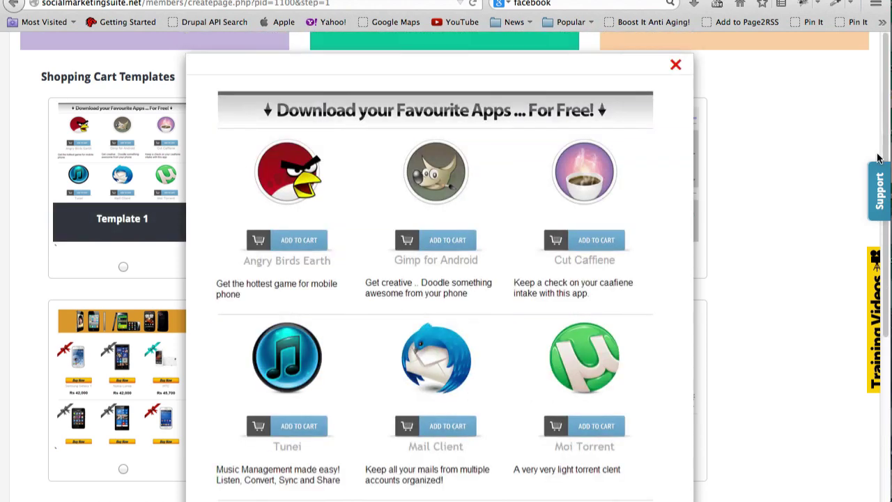
left_click(675, 64)
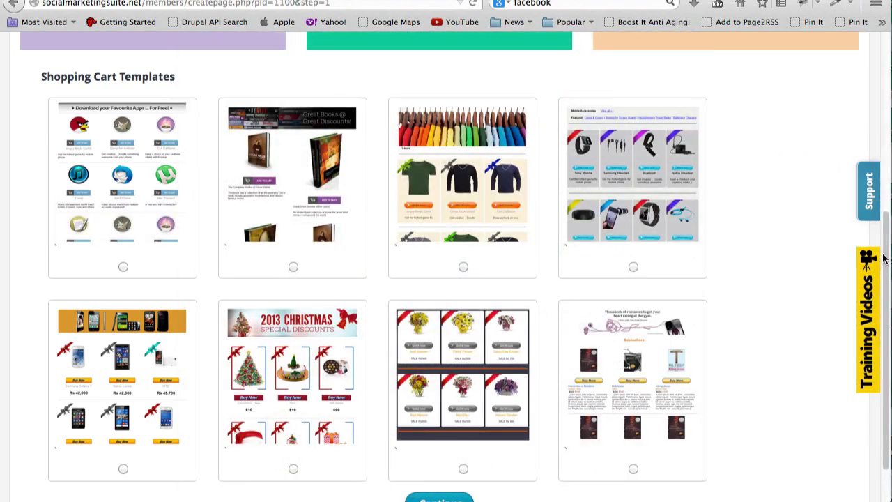
scroll(490, 296, "up", 5)
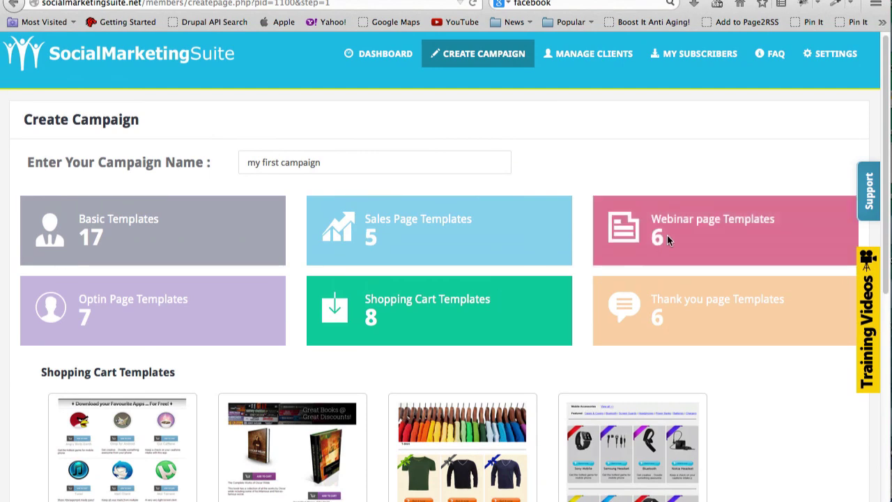
Browse the Webinar templates, previewing Email List Building Made Easy! and Fanpage List Builder.
left_click(667, 235)
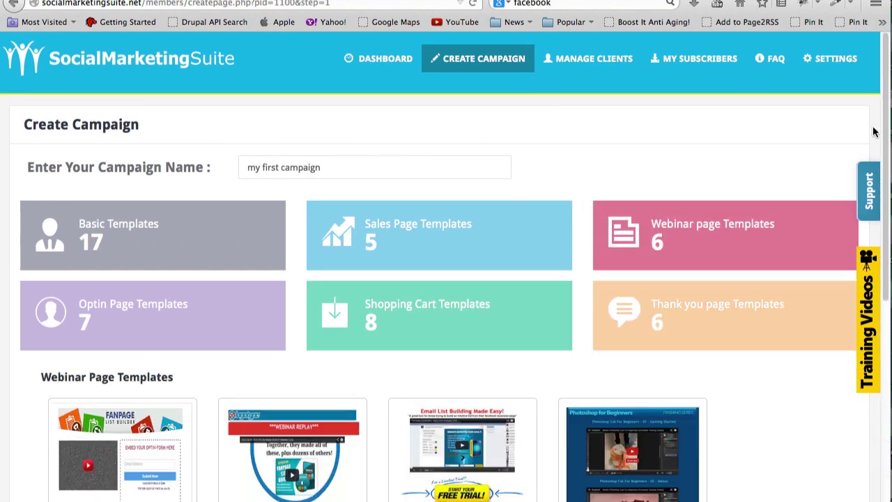
left_click_drag(886, 129, 888, 260)
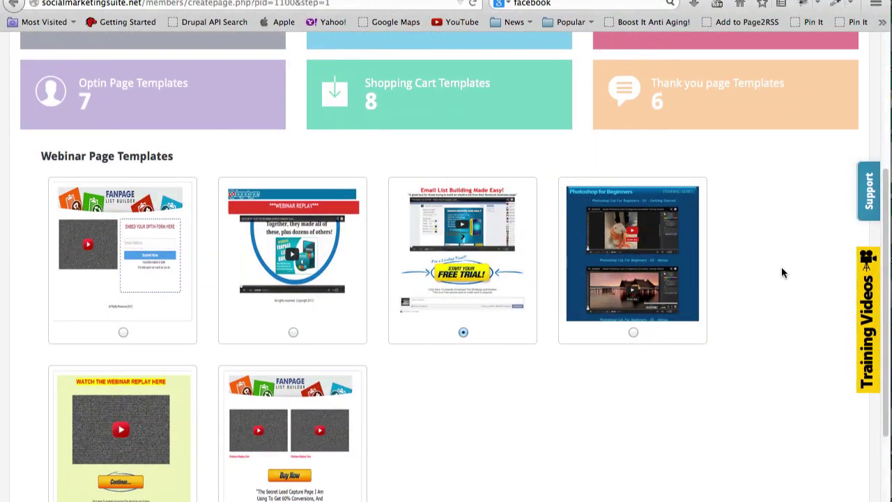
left_click(470, 225)
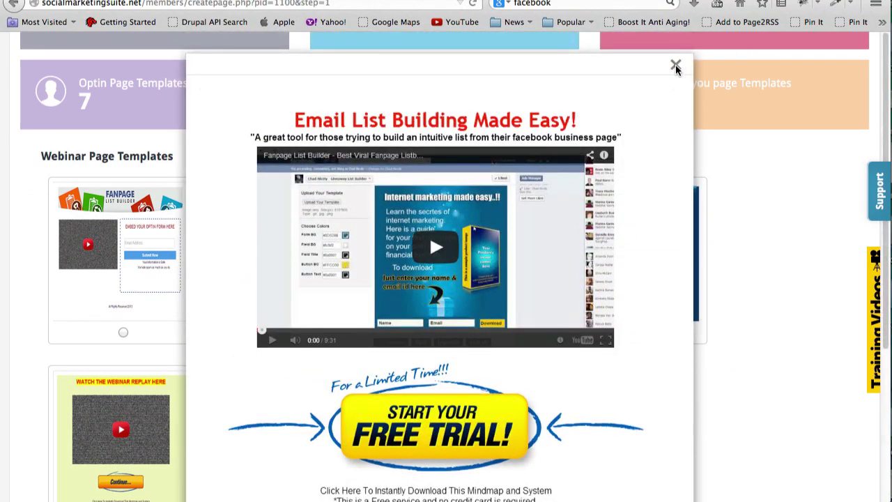
left_click(676, 65)
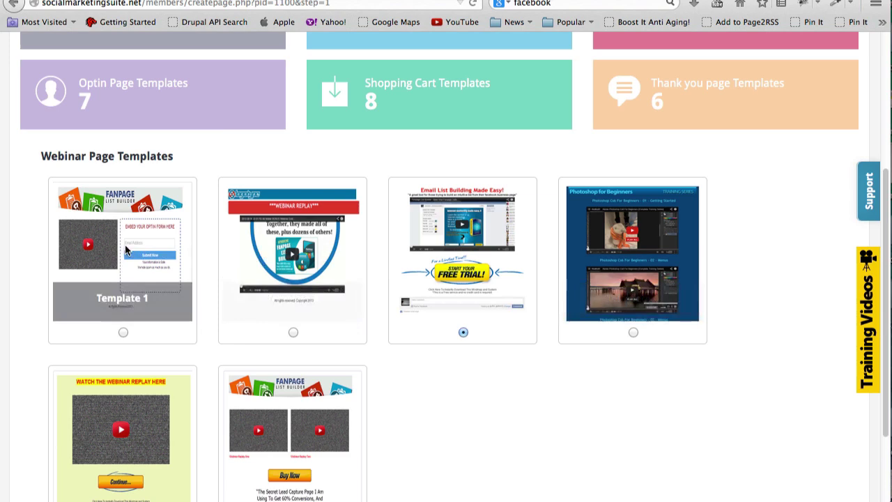
left_click(146, 238)
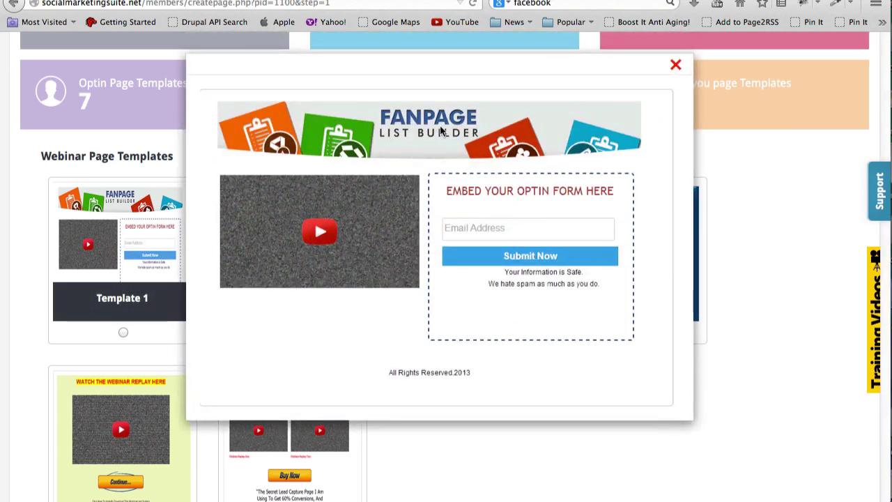
left_click(674, 65)
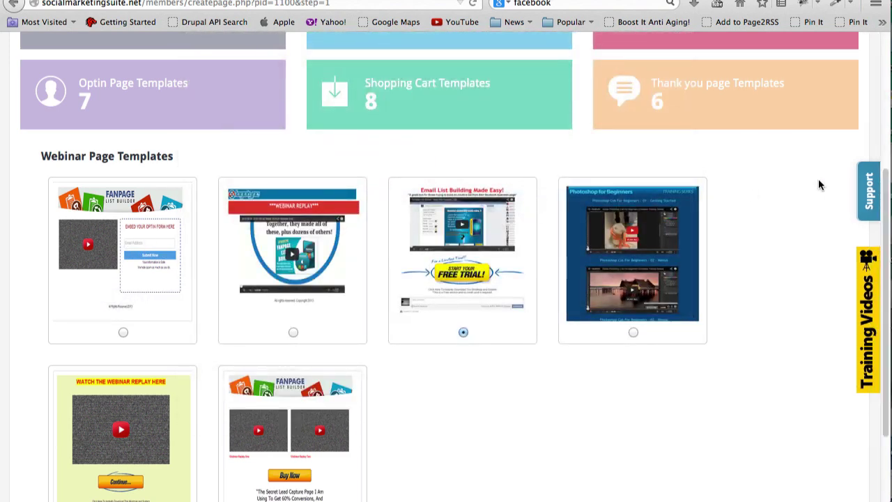
scroll(887, 311, "up", 4)
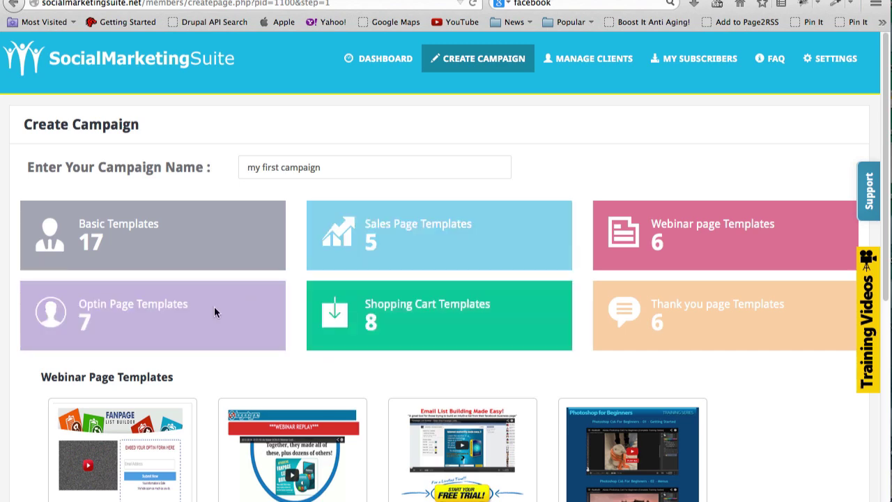
List the Optin Page Templates and preview The New Era Of Marketing design.
left_click(197, 318)
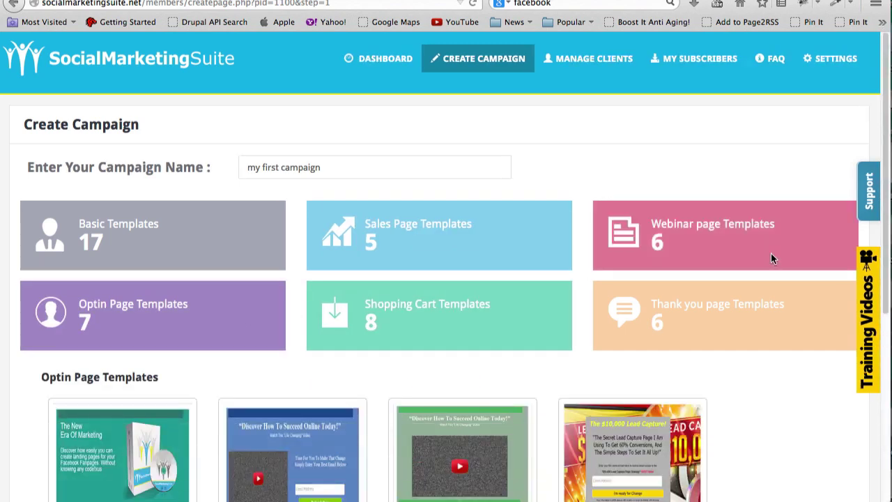
left_click_drag(890, 207, 885, 377)
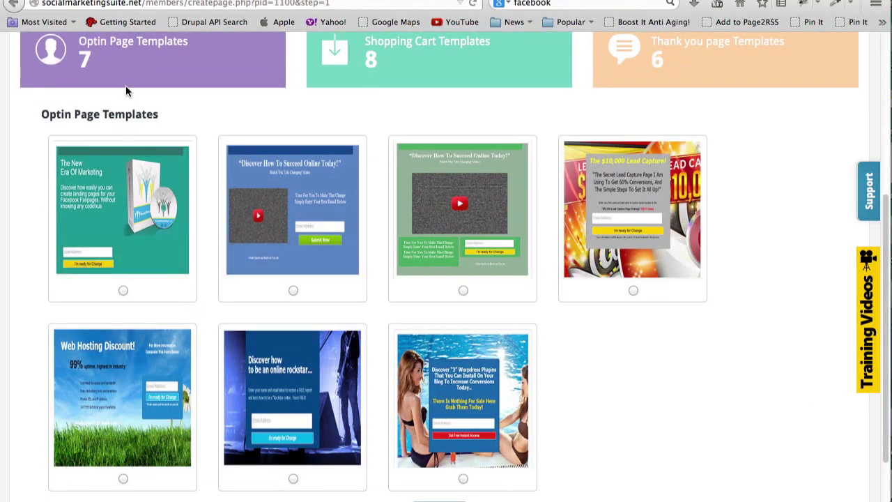
left_click(138, 191)
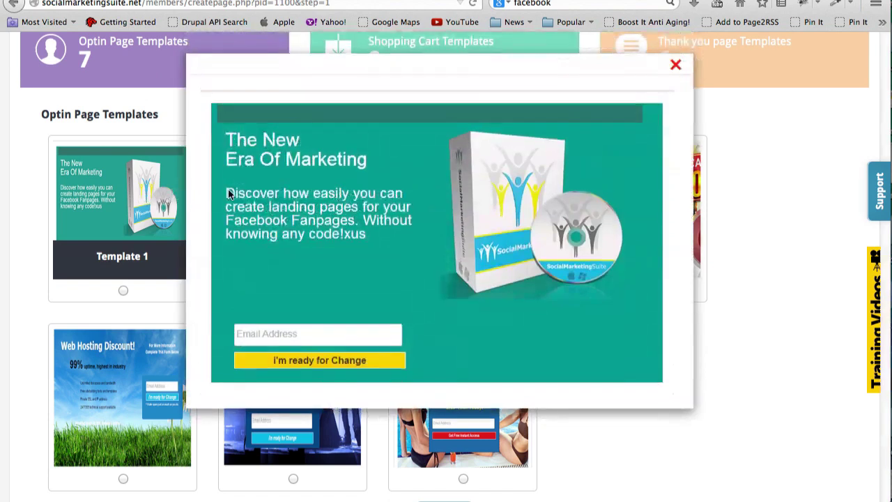
left_click(676, 65)
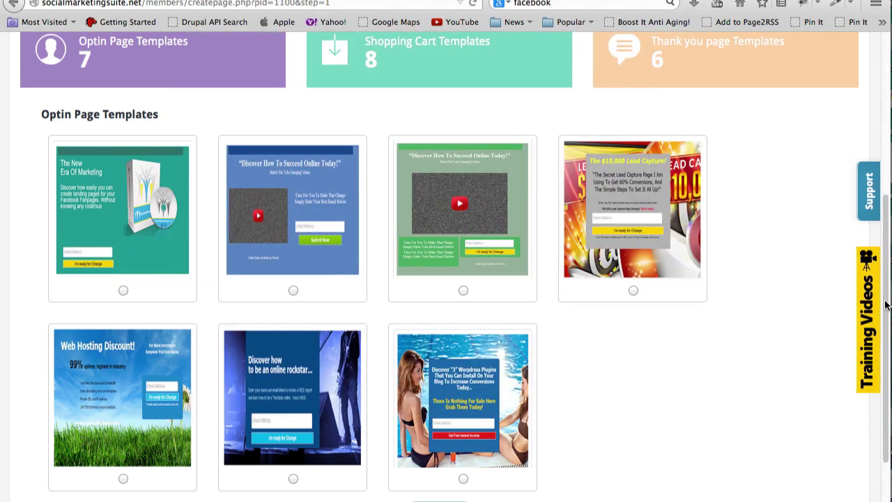
scroll(887, 303, "up", 5)
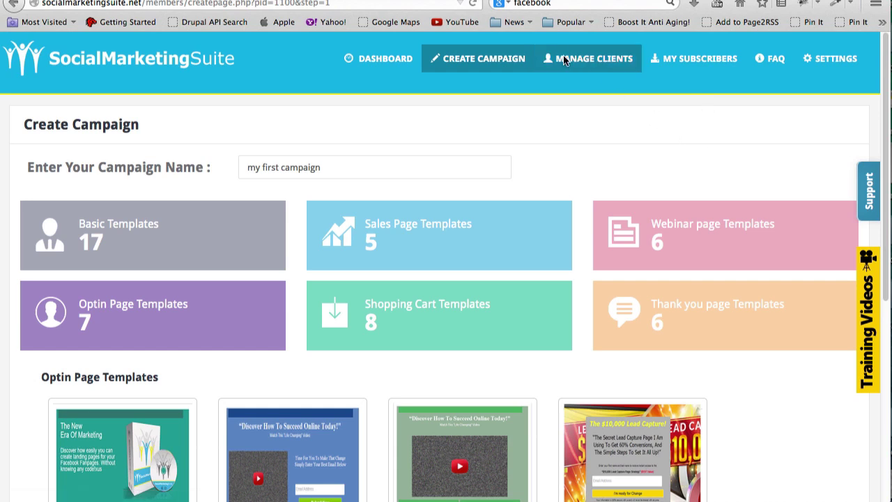
On Manage Clients, enter the new client's first name and replace the prefilled e-mail with theirs.
left_click(593, 54)
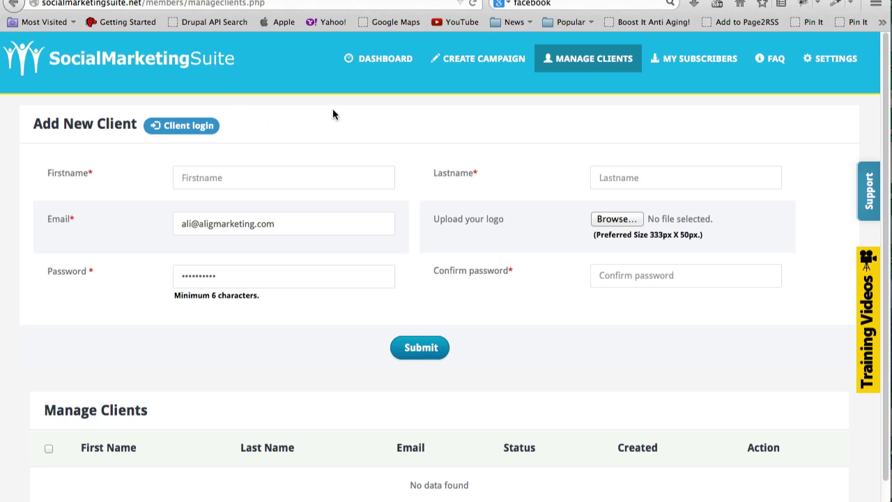
left_click(290, 180)
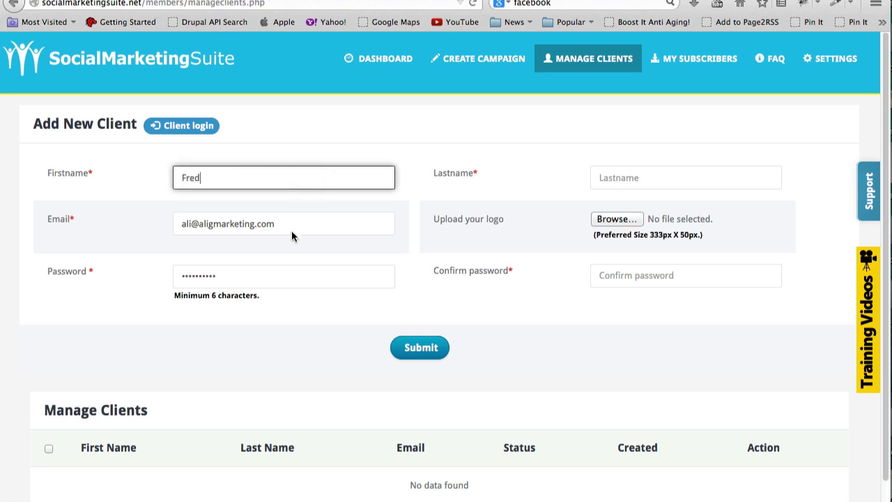
left_click(297, 227)
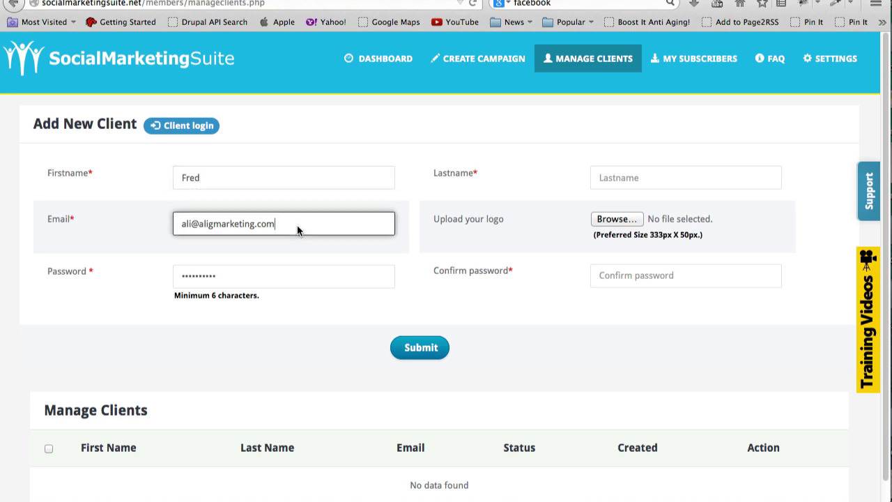
left_click_drag(291, 230, 163, 230)
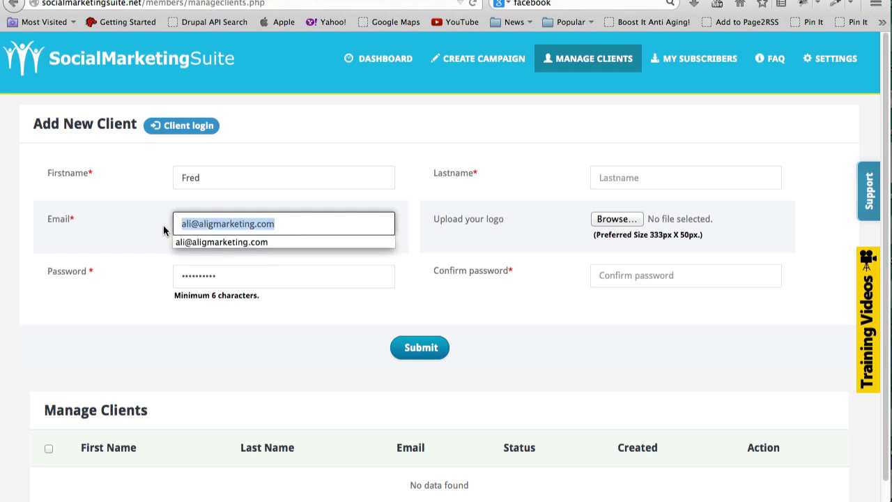
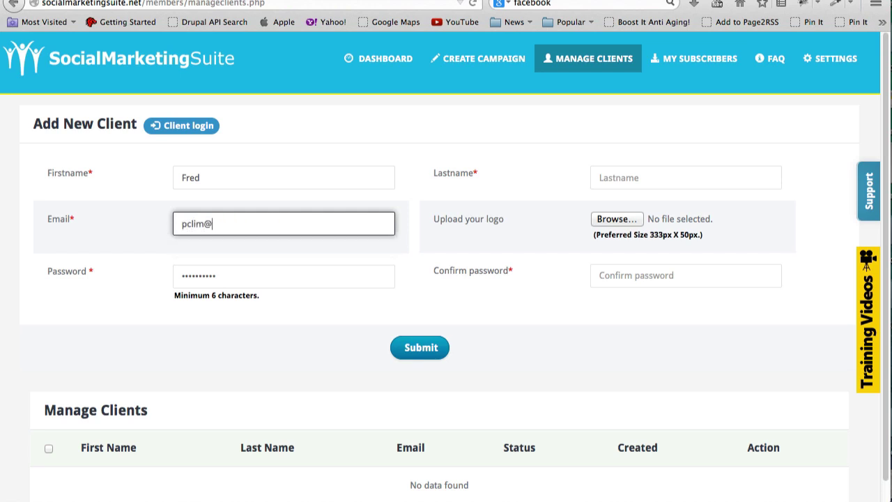
Set the client's password, confirm it, and enter the client's last name.
left_click_drag(234, 273, 167, 257)
type("••••")
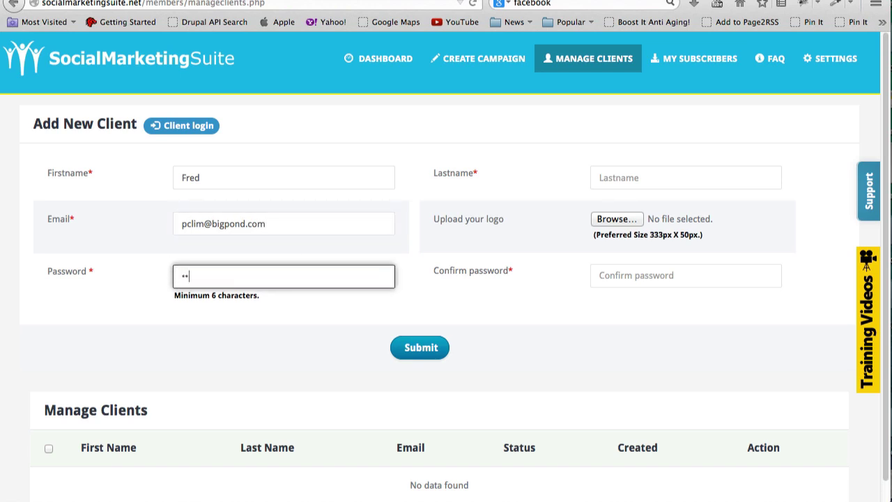
type("••••")
left_click(686, 275)
type("•••••")
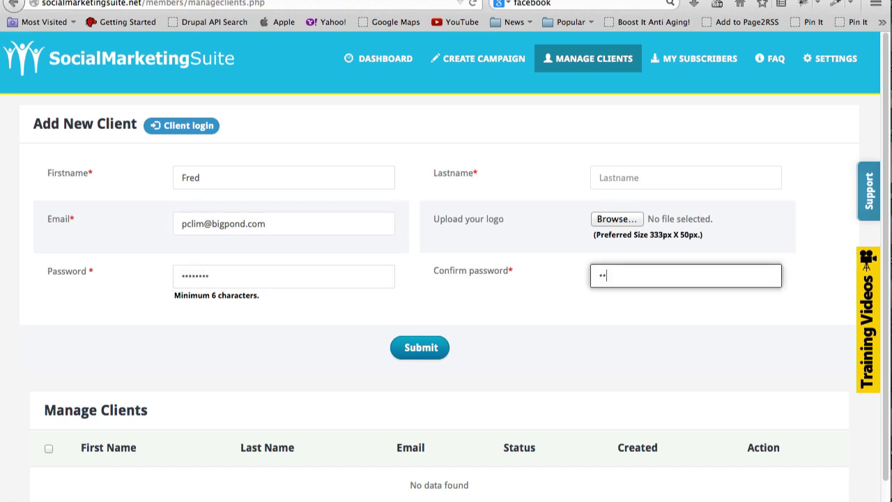
type("•••")
left_click(638, 180)
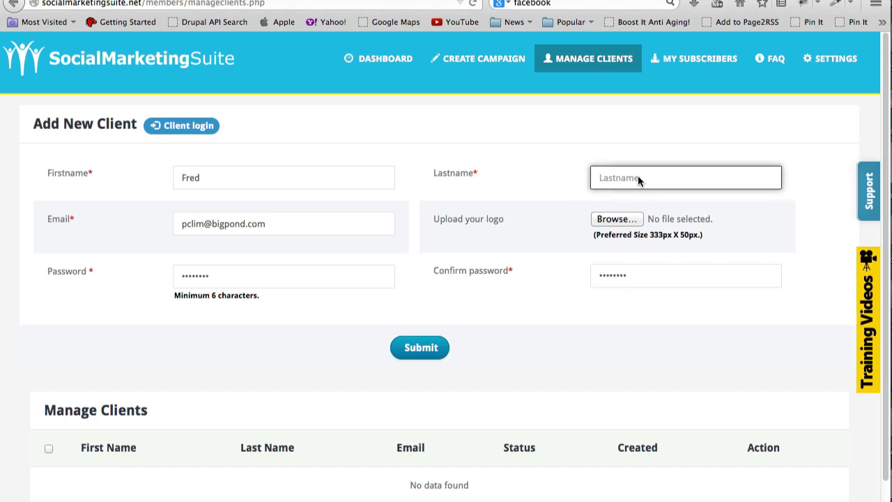
Attach the logo PNG from Downloads, submit the new client and dismiss the password prompt.
left_click(625, 223)
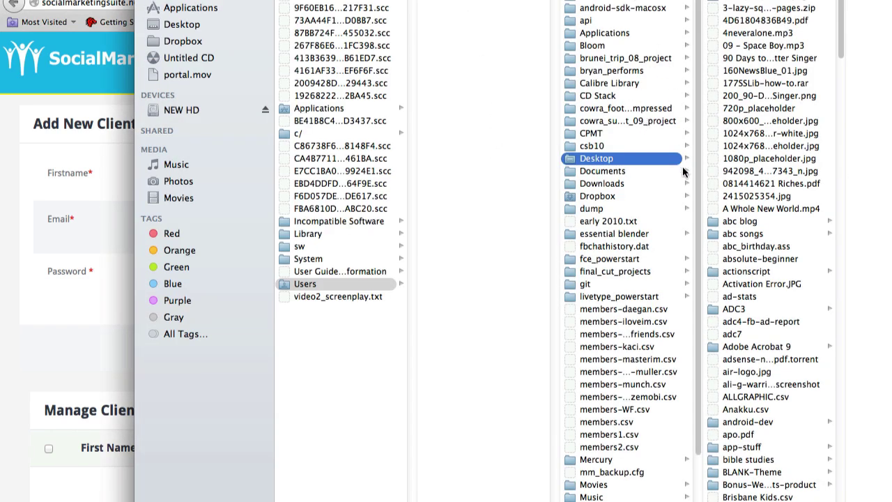
scroll(701, 222, "down", 5)
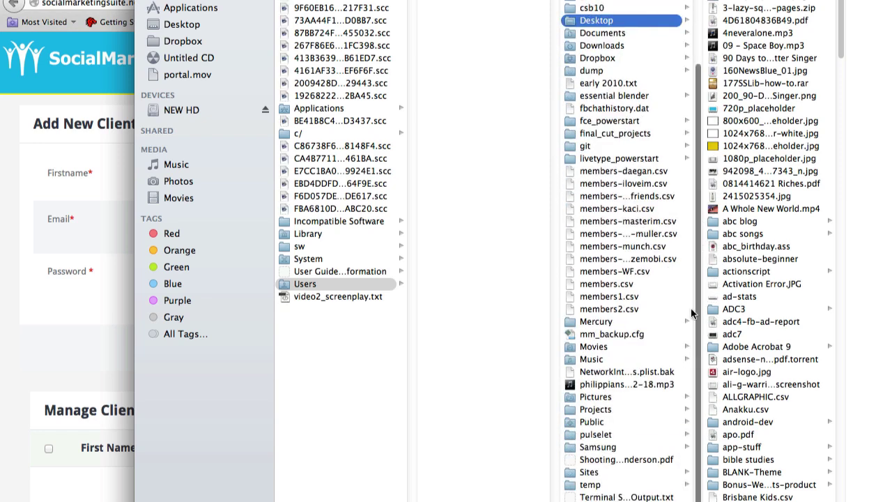
scroll(697, 223, "up", 5)
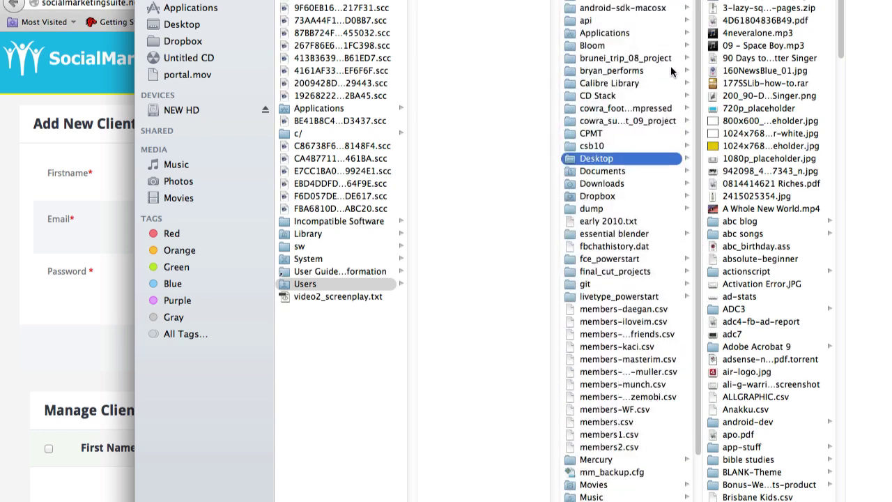
left_click(625, 184)
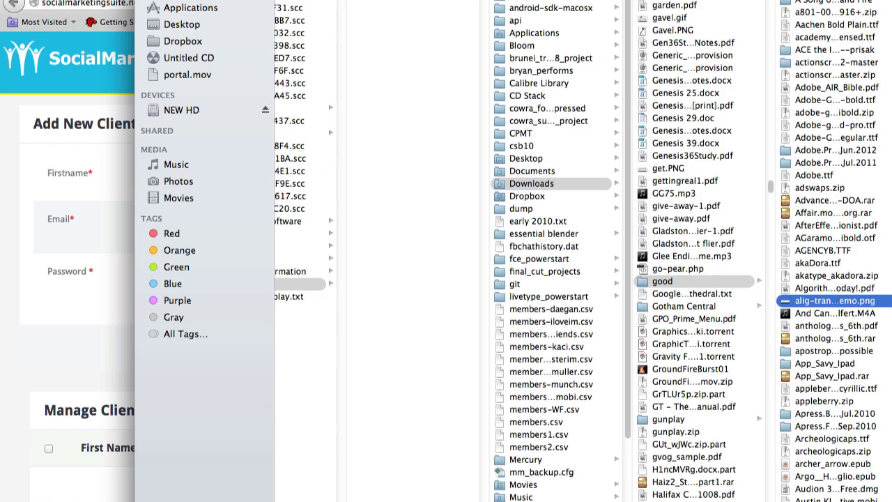
key("Return")
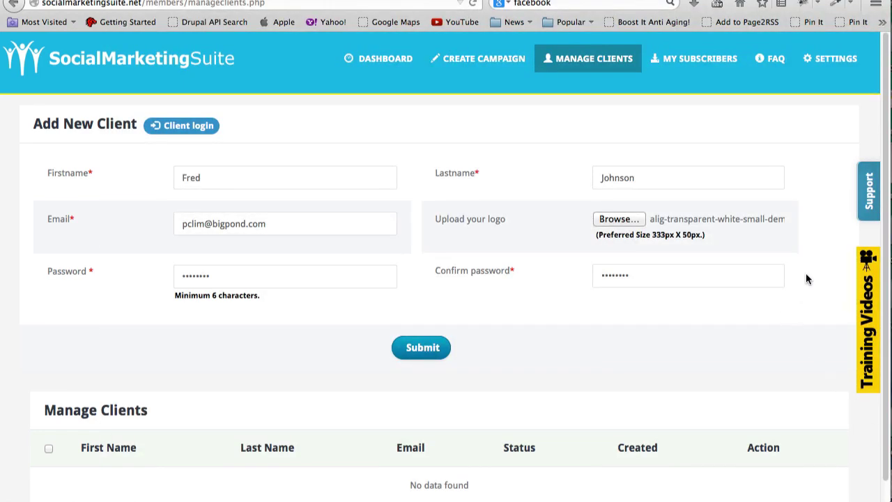
left_click(427, 346)
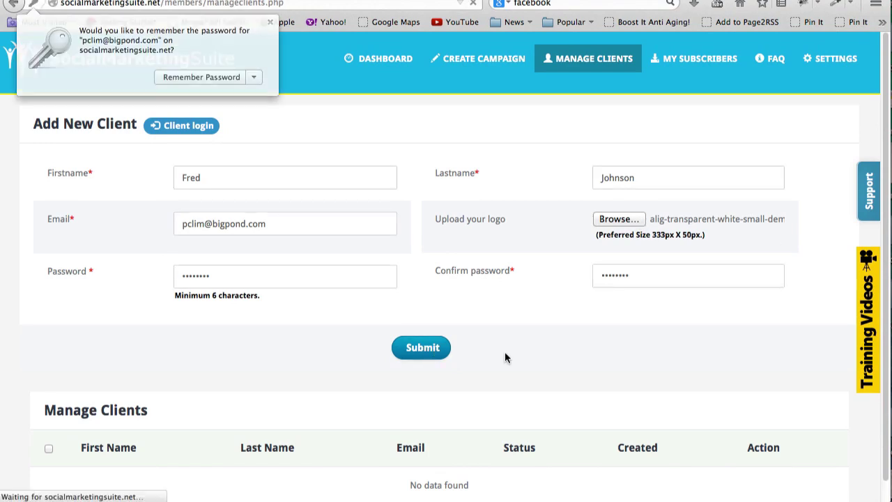
left_click(214, 75)
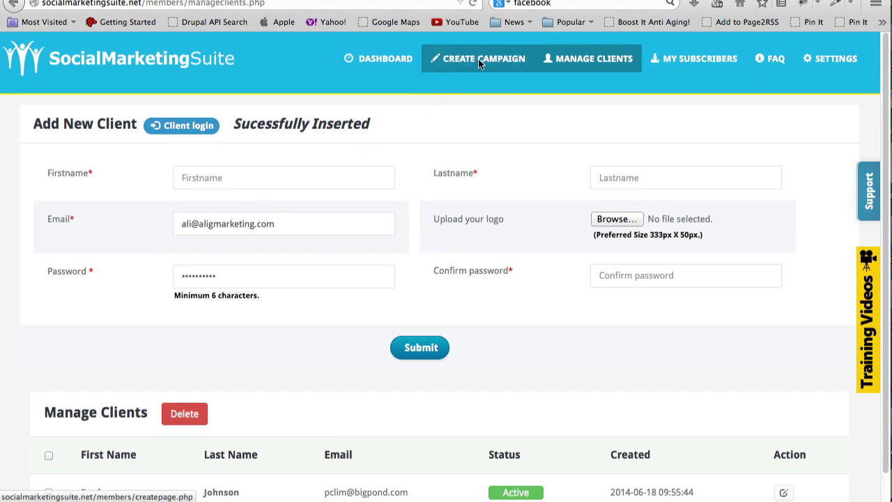
From the dashboard, grant the new client access to my first campaign via Add Clients.
left_click(367, 56)
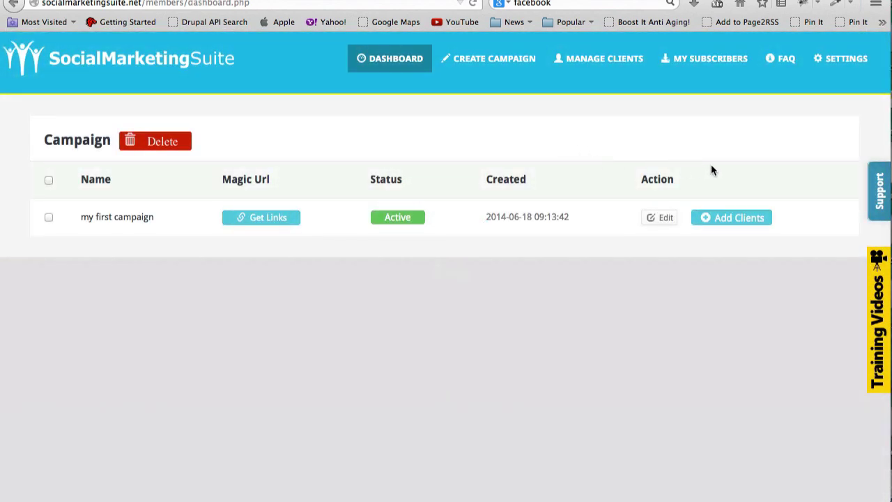
left_click(741, 217)
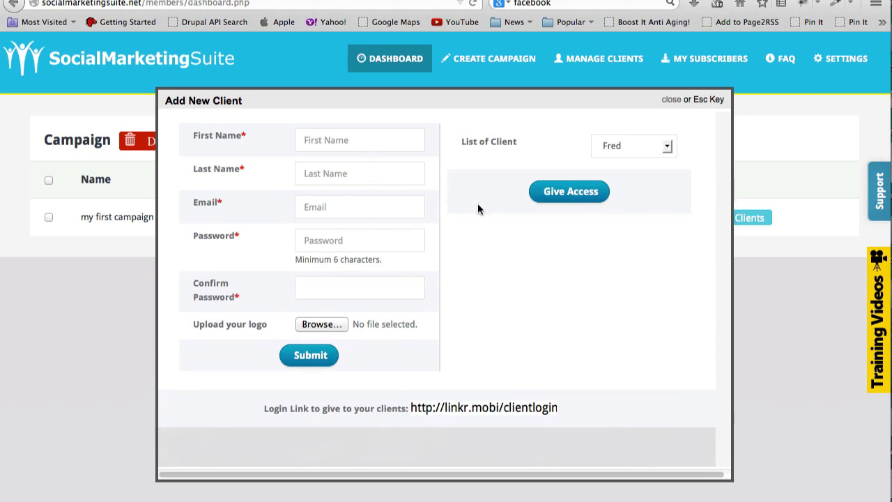
left_click(669, 148)
left_click(667, 151)
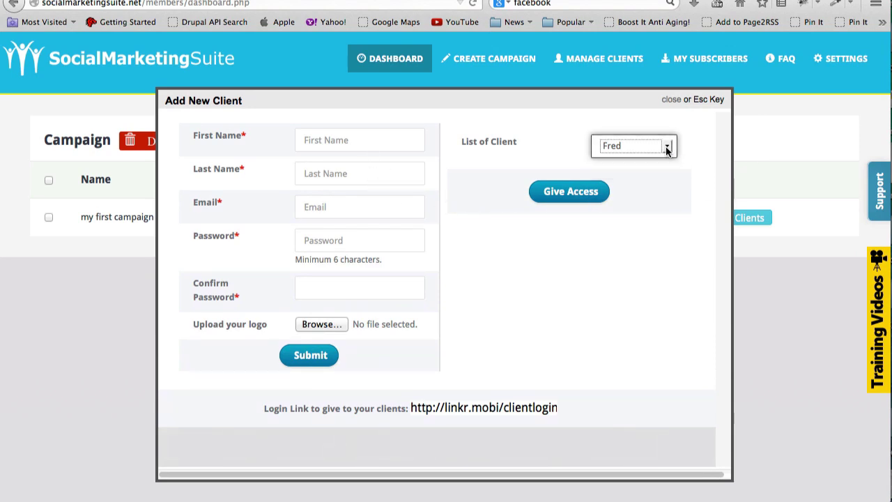
left_click(589, 196)
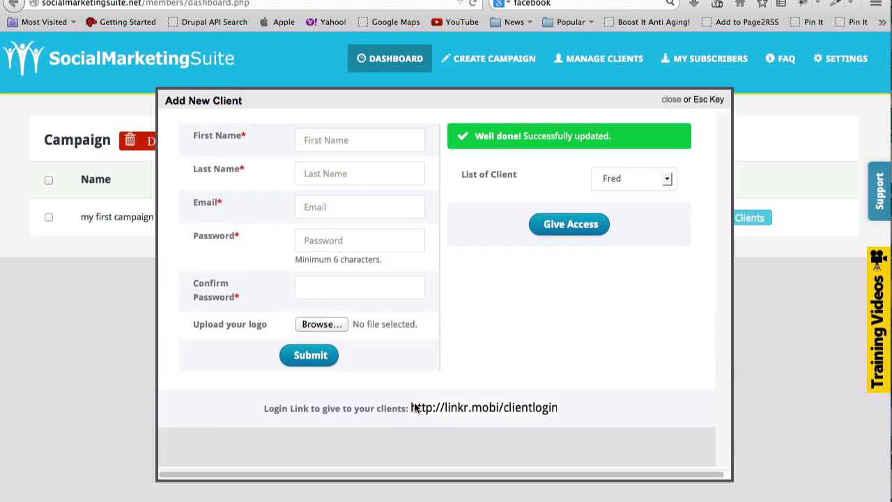
Copy the client login link and load it in a new browser tab.
left_click_drag(412, 409, 558, 407)
key("ctrl+c")
key("ctrl+t")
key("ctrl+v")
key("Return")
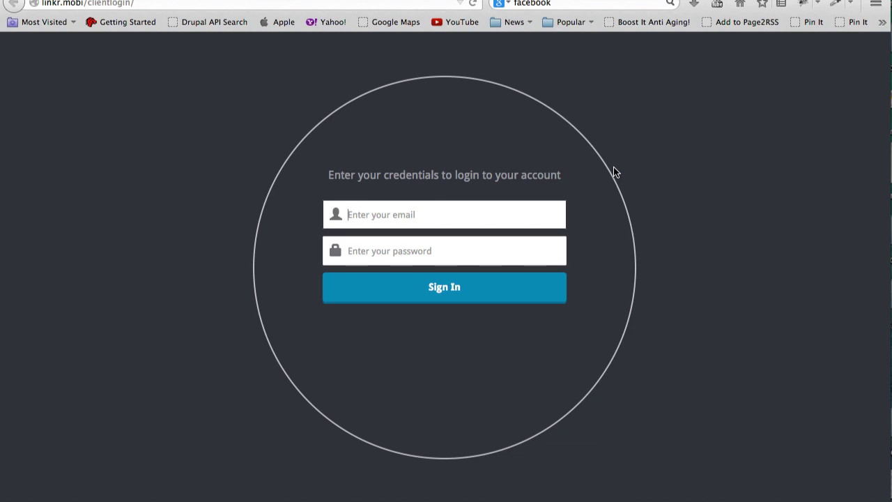
Sign in to the client portal using the new client's saved e-mail and autofilled password.
left_click(475, 214)
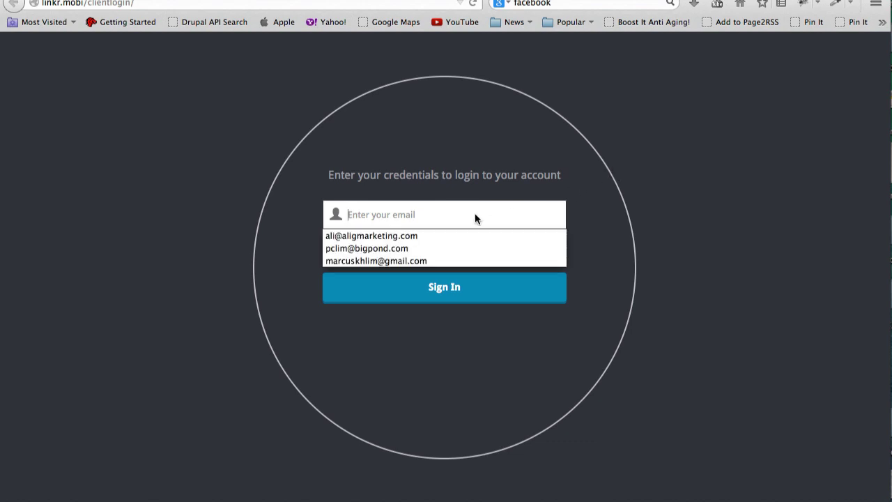
left_click(477, 245)
left_click(472, 253)
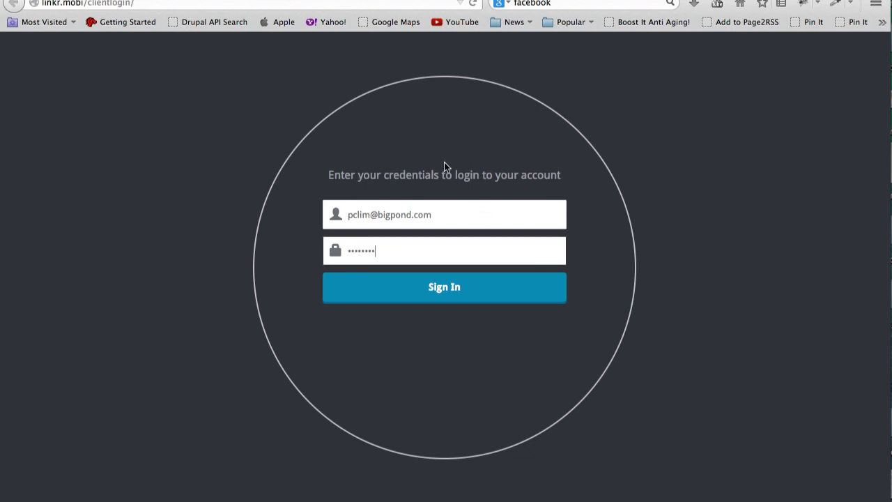
left_click(511, 291)
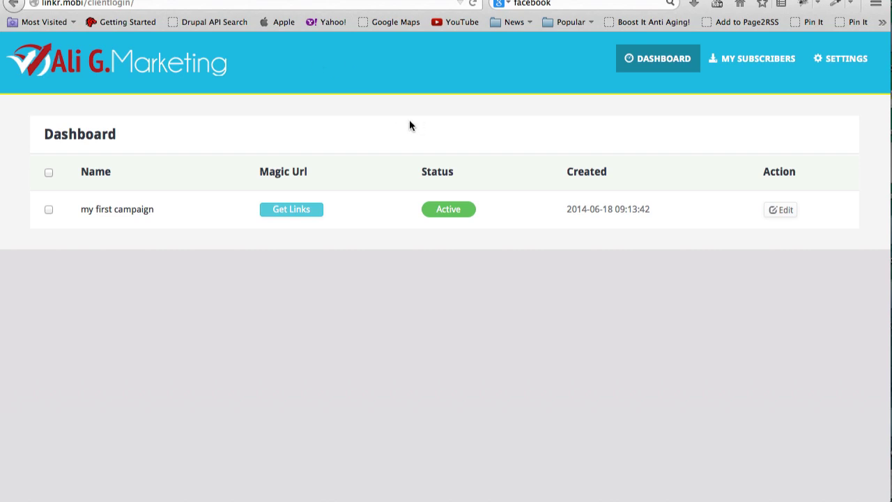
Select 'my first campaign' in the list and open it in the block editor.
left_click(48, 210)
left_click(780, 210)
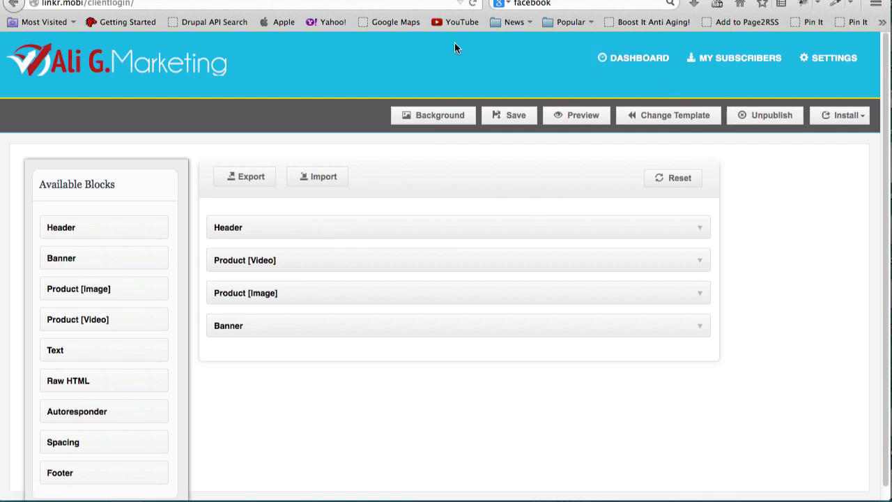
Close the client access form on the agency dashboard.
key("super+w")
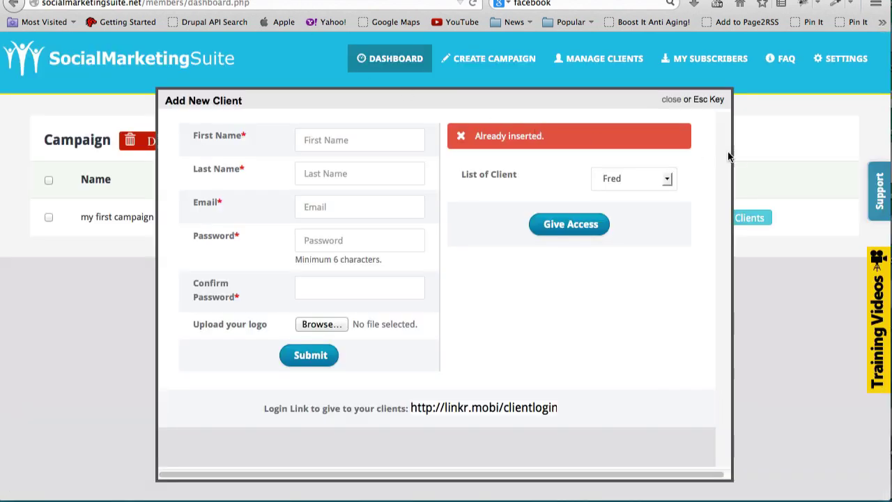
left_click(676, 100)
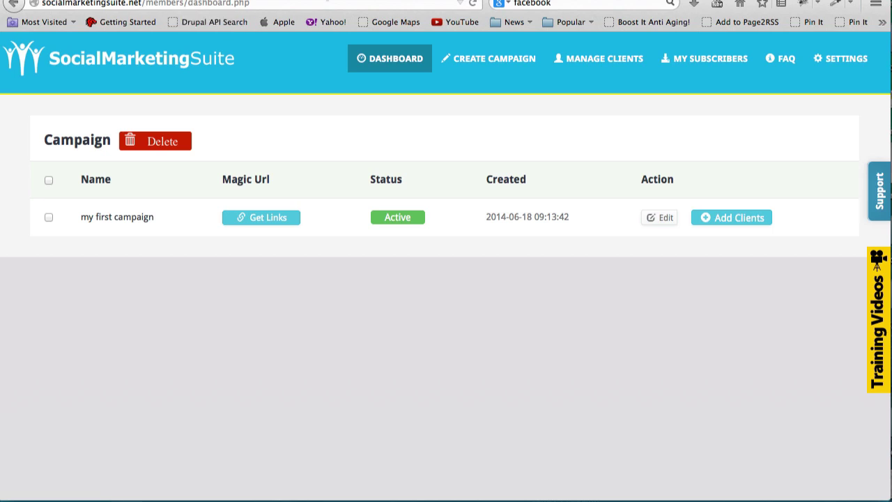
key("super+w")
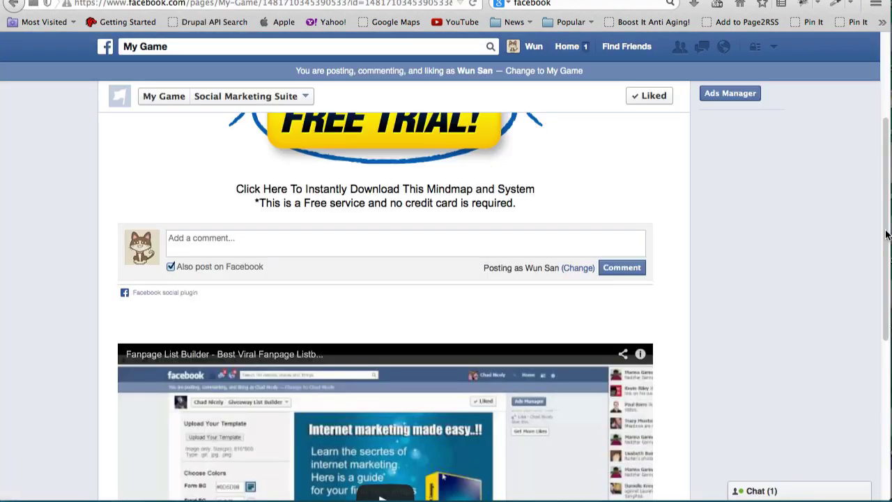
scroll(878, 144, "up", 5)
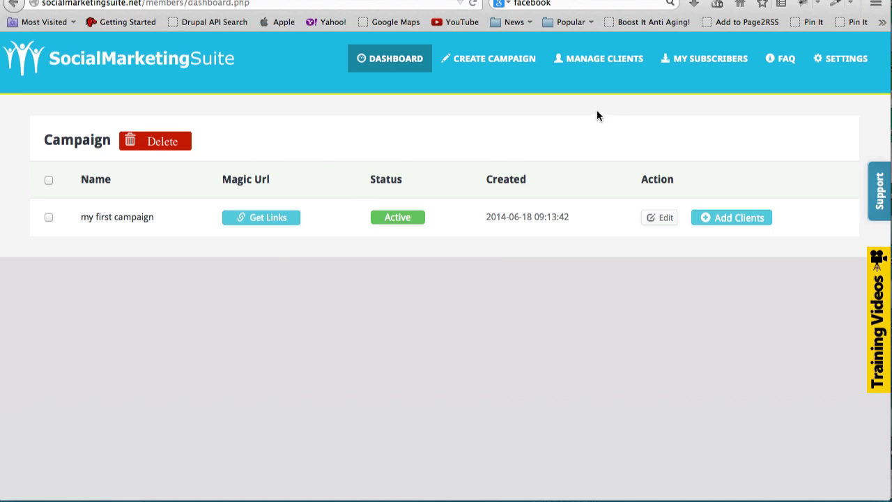
Go to Manage Clients and sign back into the agency account with its saved e-mail.
left_click(599, 65)
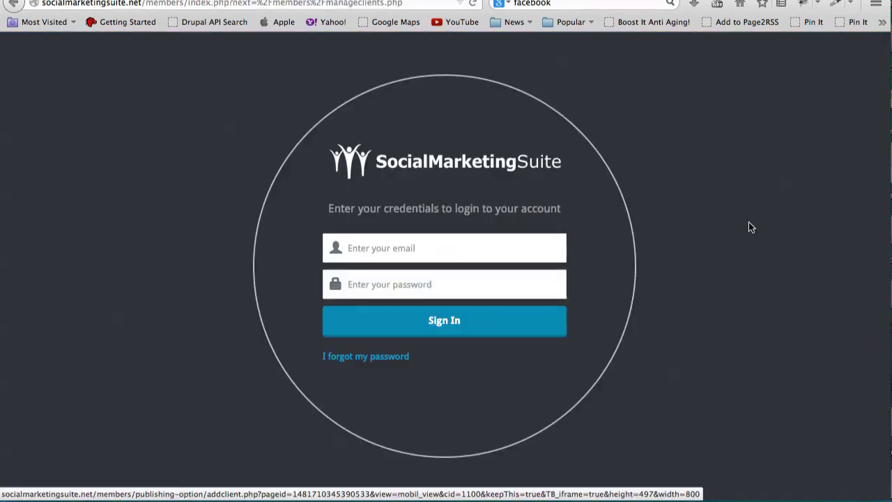
left_click(474, 257)
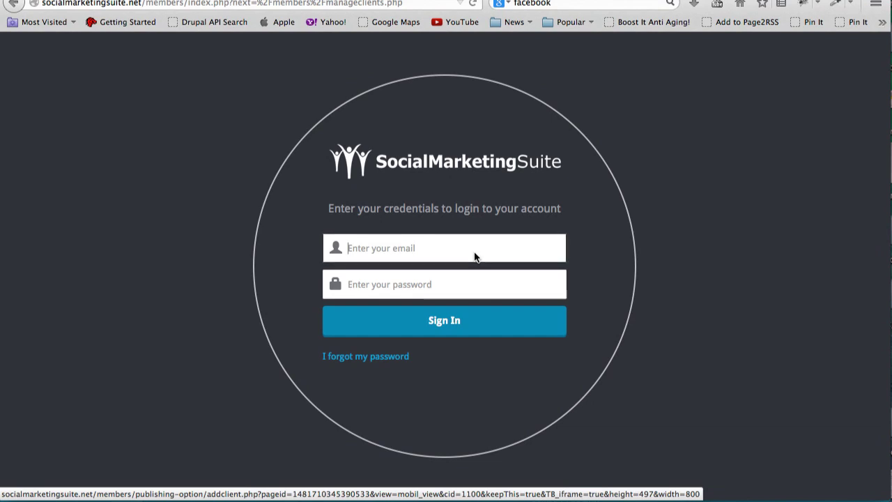
type("m")
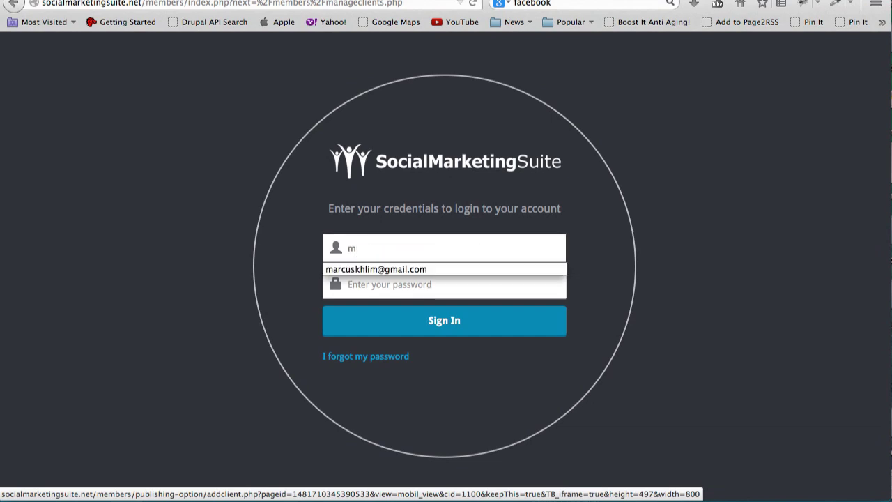
key("BackSpace")
type("a")
left_click(482, 268)
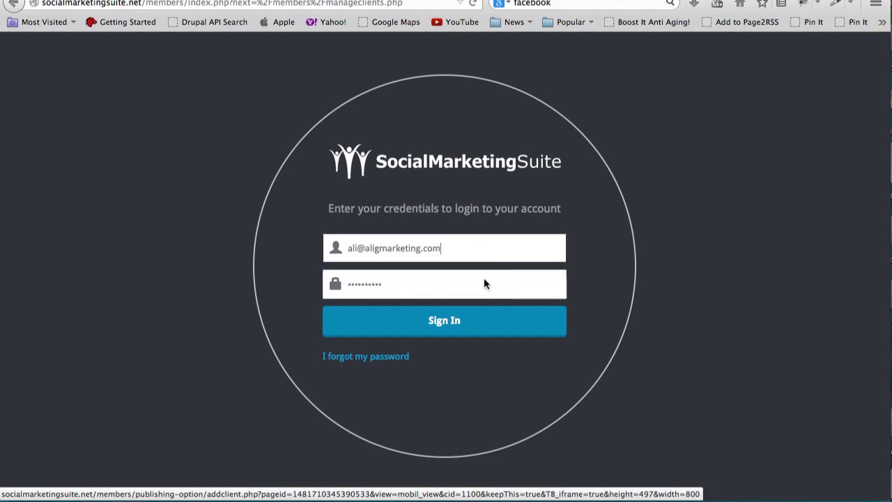
left_click(502, 318)
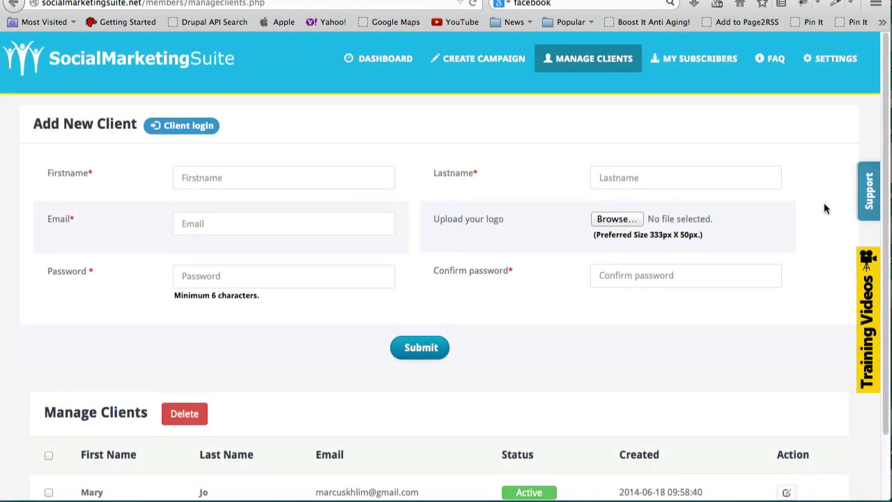
scroll(885, 202, "down", 2)
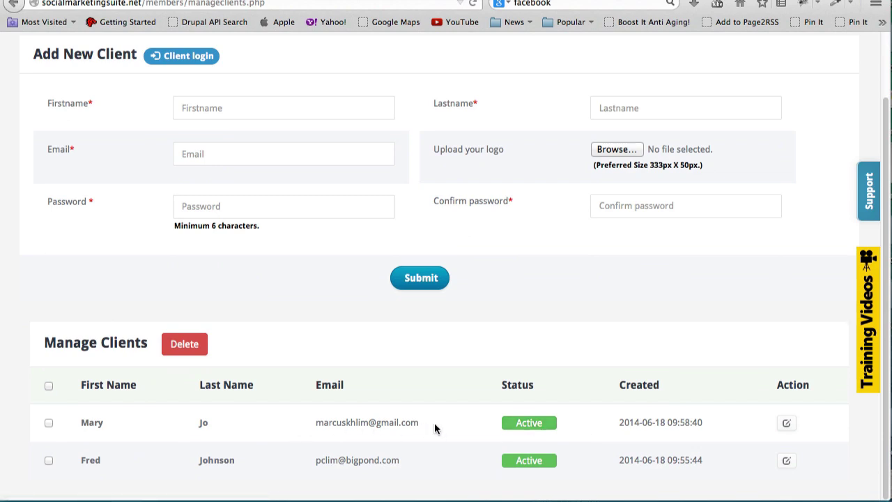
left_click(534, 459)
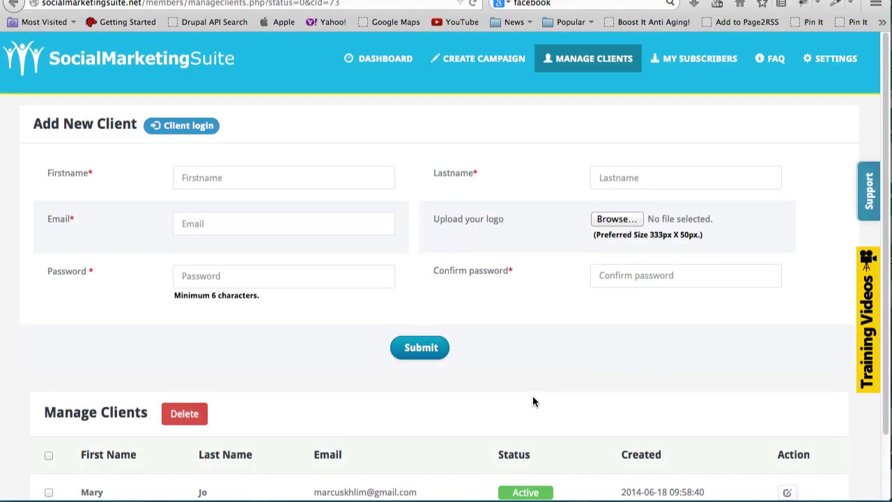
scroll(885, 400, "down", 2)
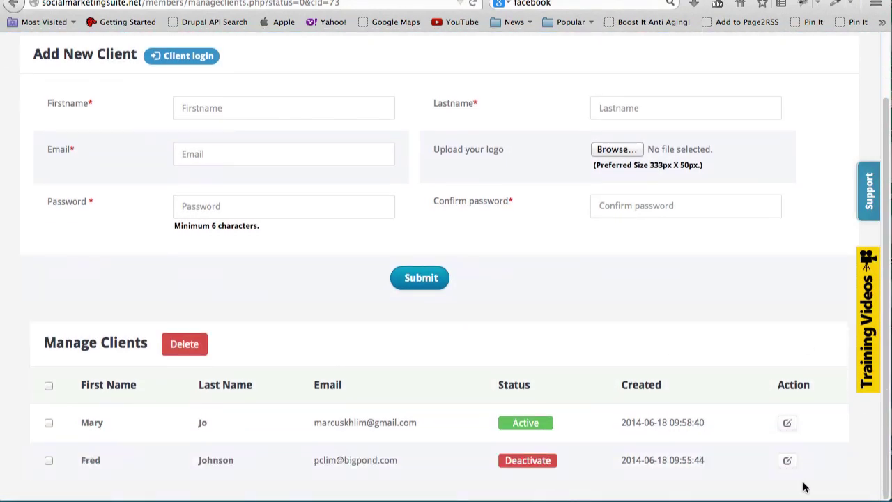
left_click(524, 460)
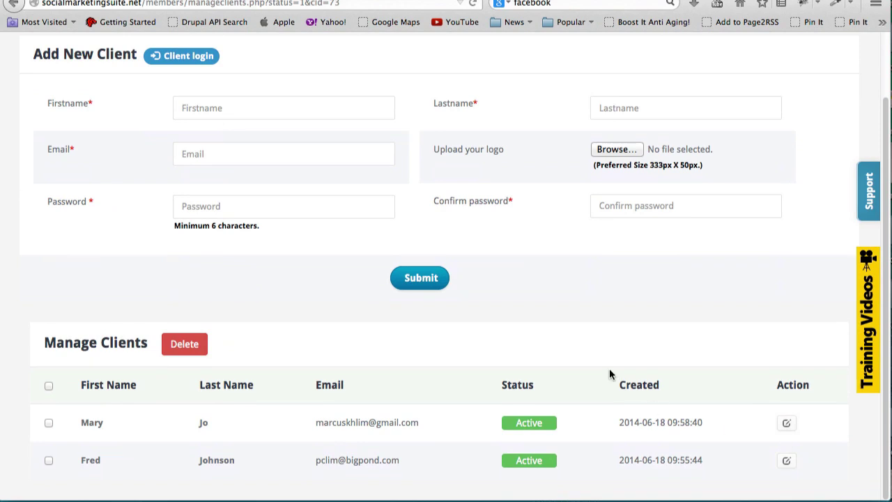
scroll(864, 222, "up", 2)
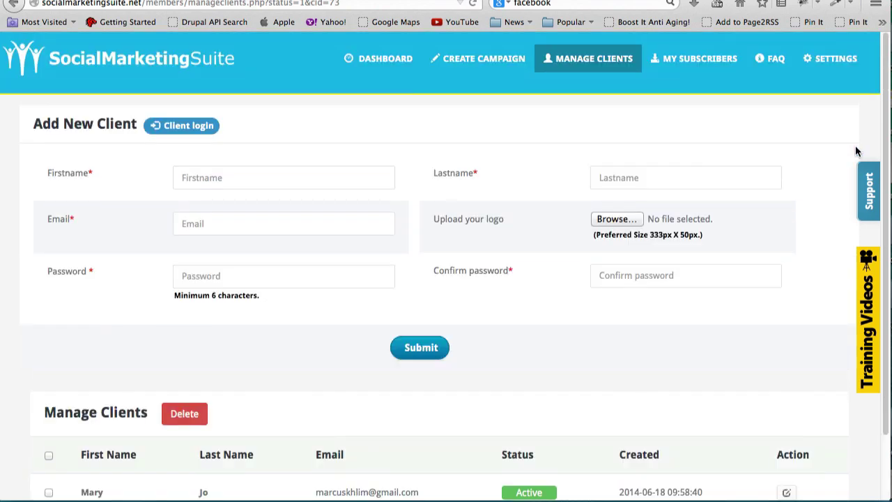